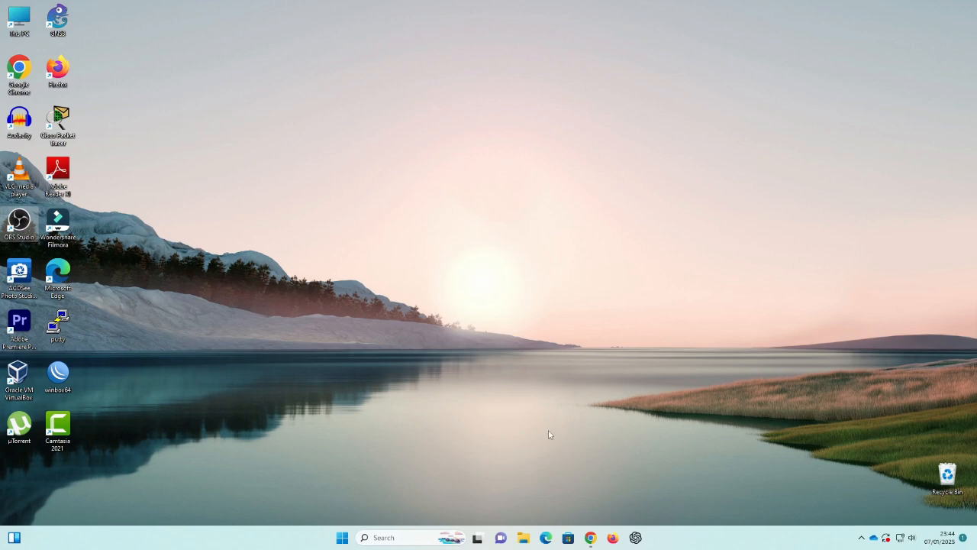
# Step: Open the MikroTik website at mikrotik.com in Google Chrome
pyautogui.click(591, 539)
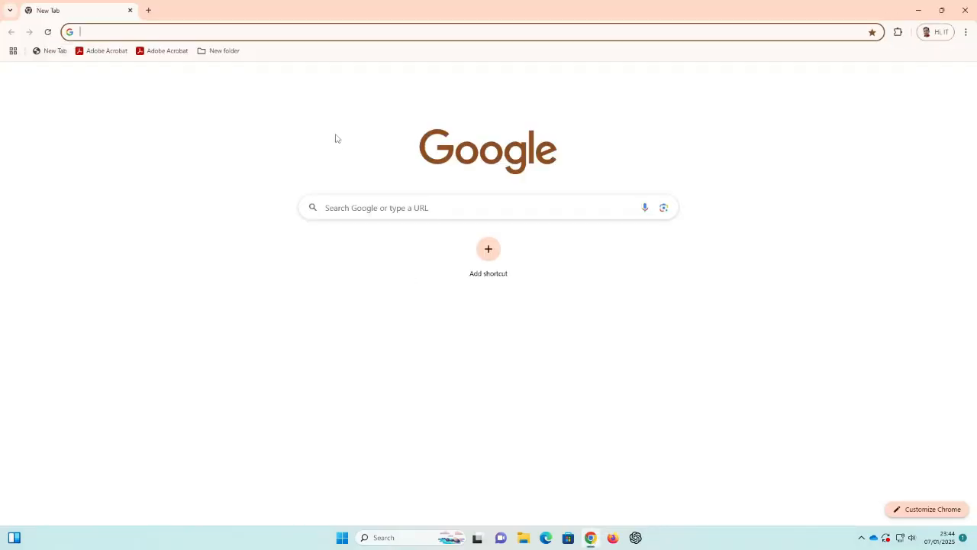
pyautogui.click(108, 33)
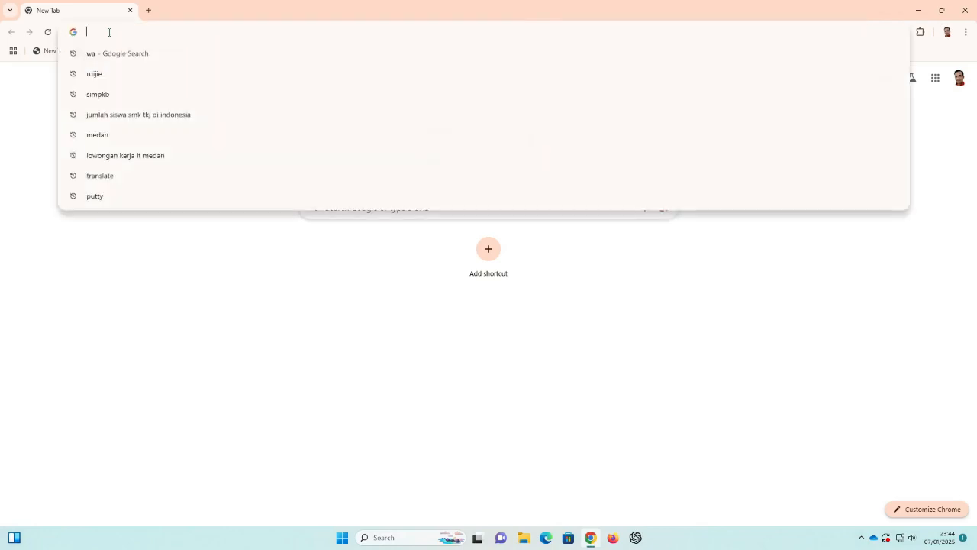
pyautogui.write('w')
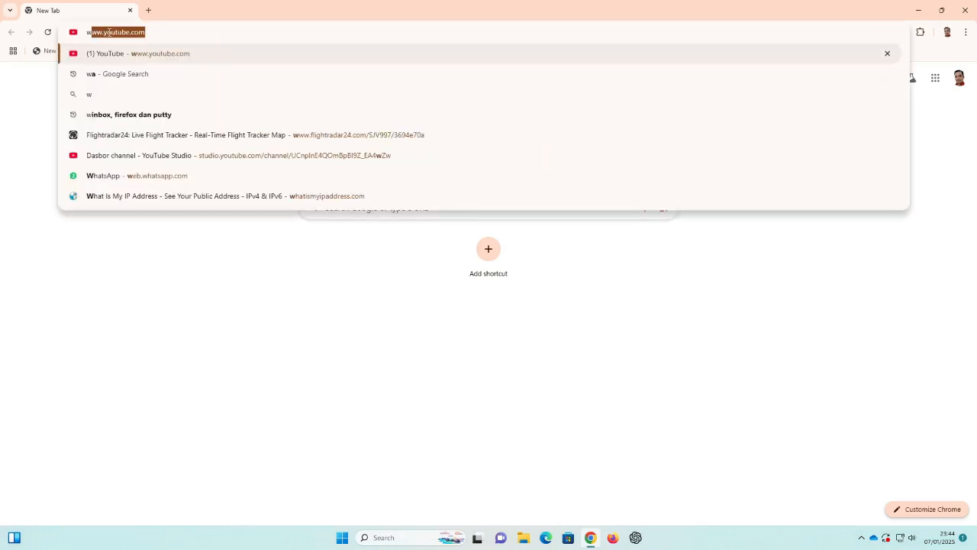
pyautogui.press('Escape')
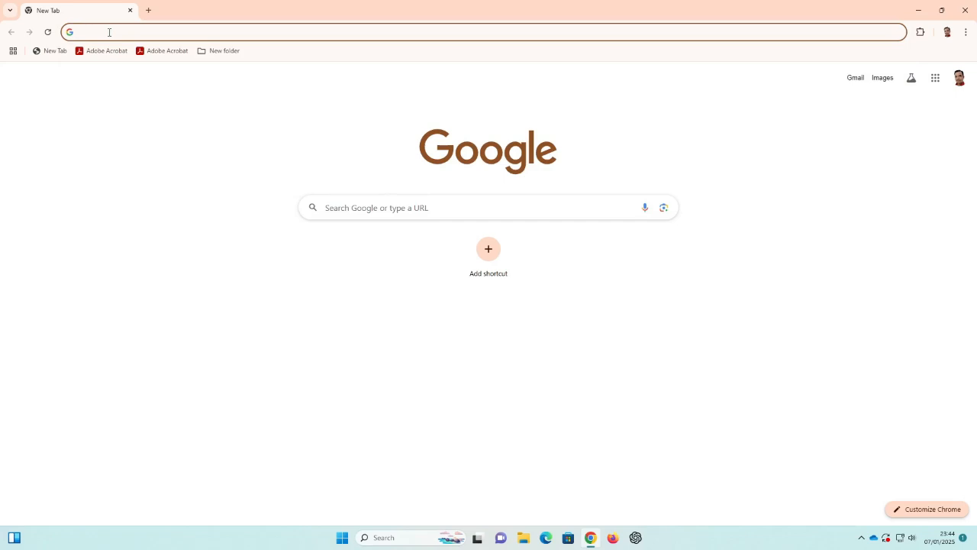
pyautogui.write('mik')
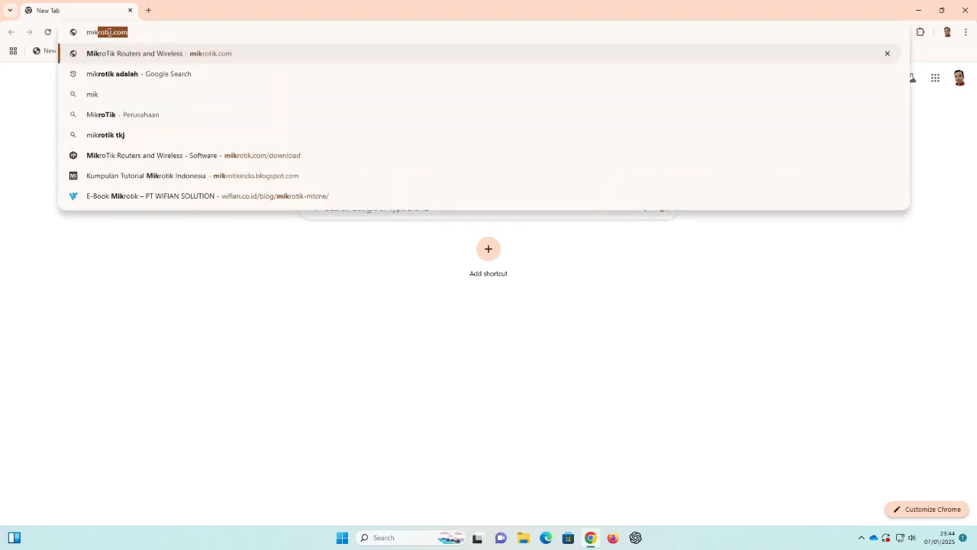
pyautogui.press('Return')
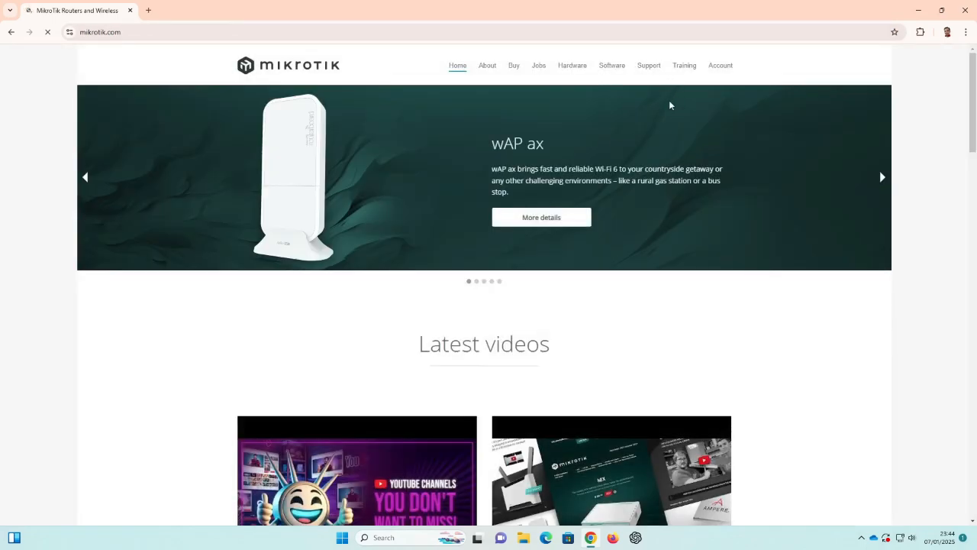
# Step: Download WinBox 3.41 for Windows (64-bit) from MikroTik's software page, save it as winbox64, and minimize the browser
pyautogui.hotkey('ctrl', '+')
pyautogui.hotkey('ctrl', '+')
pyautogui.click(645, 71)
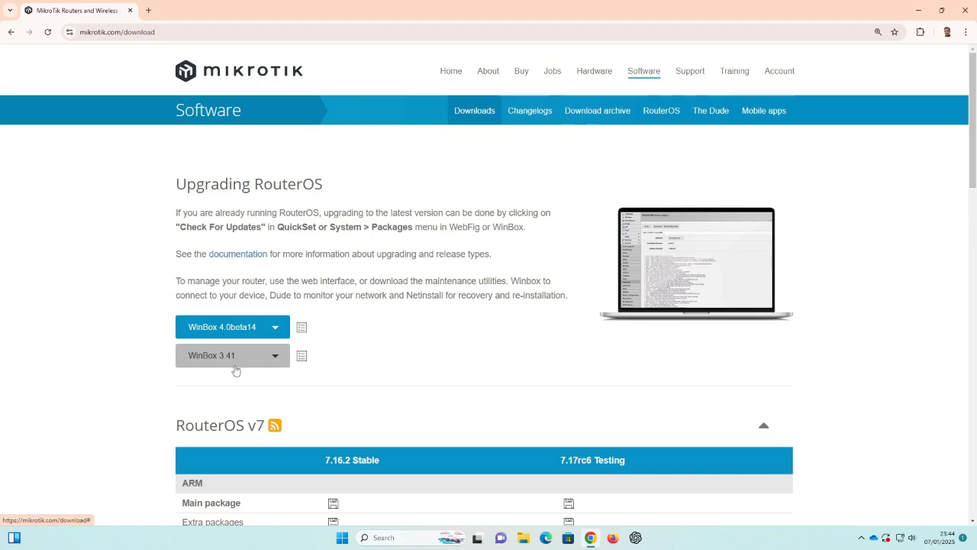
pyautogui.click(281, 364)
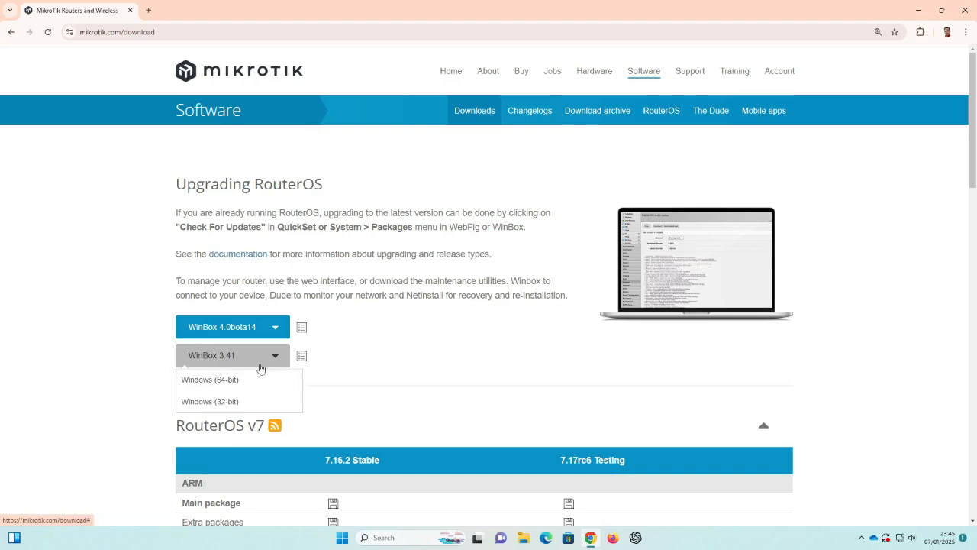
pyautogui.click(210, 381)
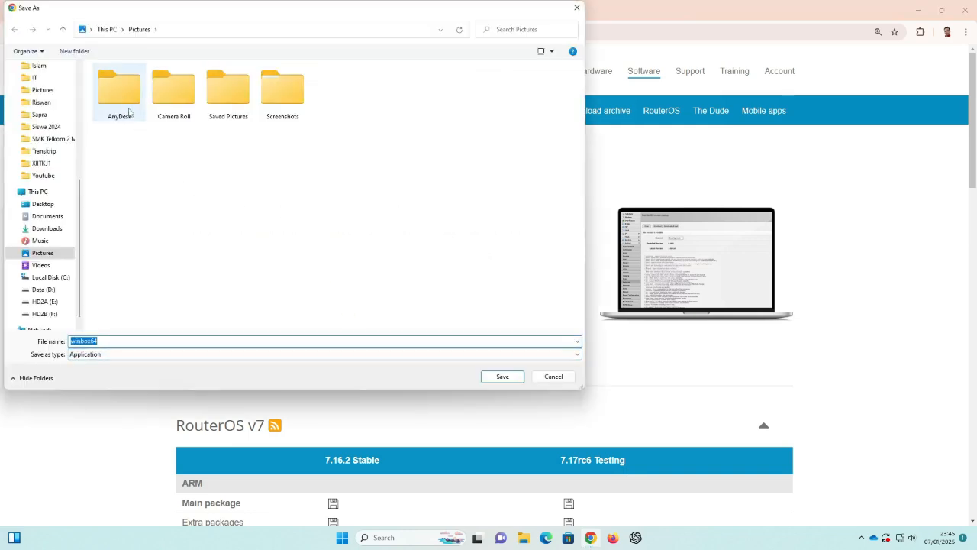
pyautogui.click(503, 377)
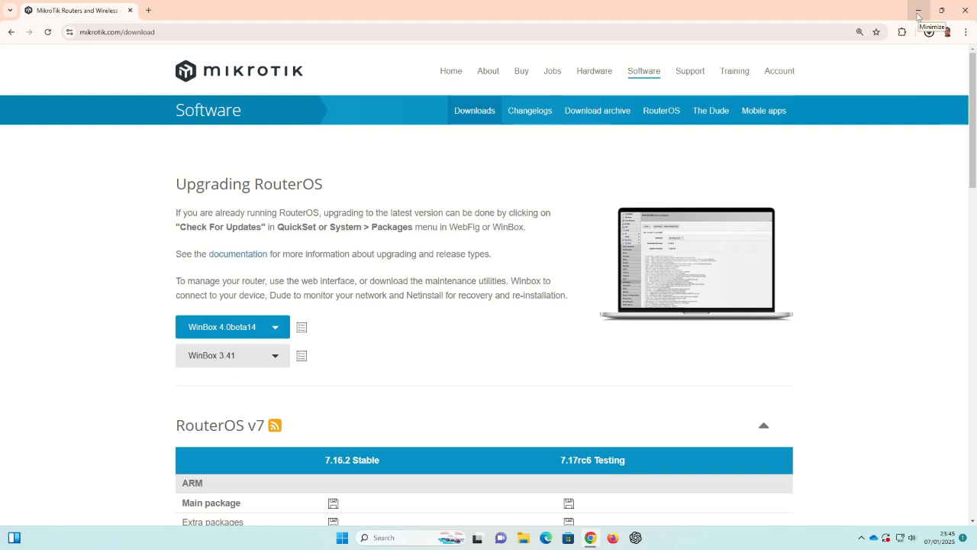
pyautogui.click(919, 11)
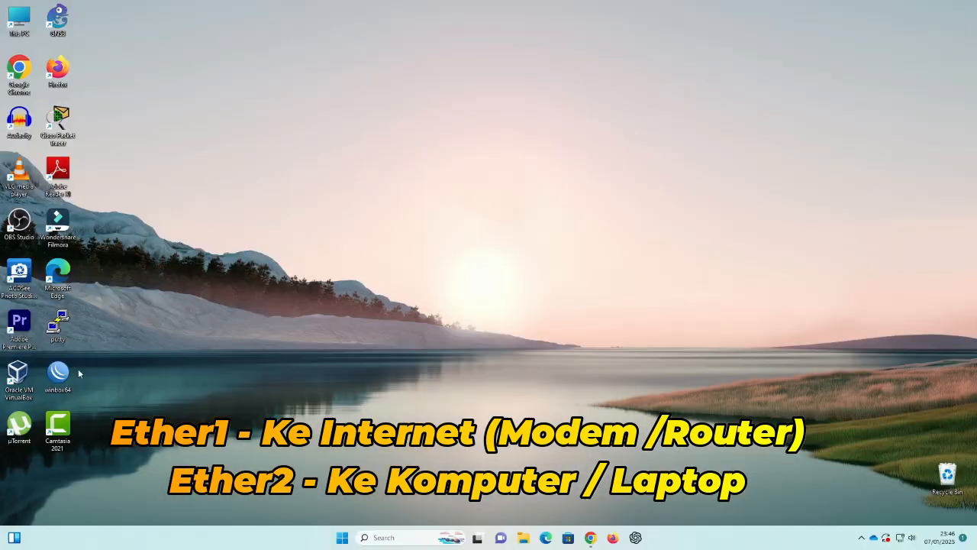
# Step: Launch WinBox and connect to the neighboring RB951Ui-2HnD router through its MAC address with the admin login
pyautogui.doubleClick(58, 372)
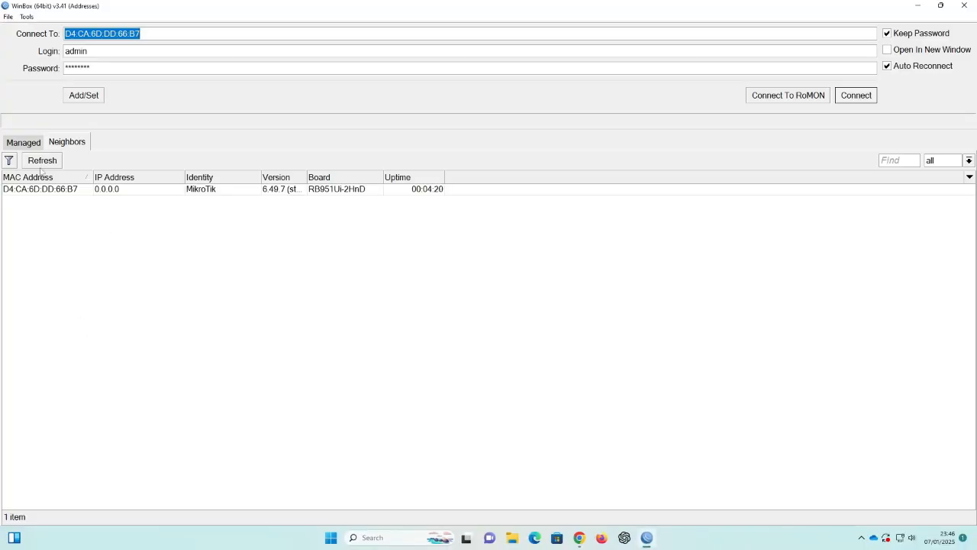
pyautogui.click(69, 145)
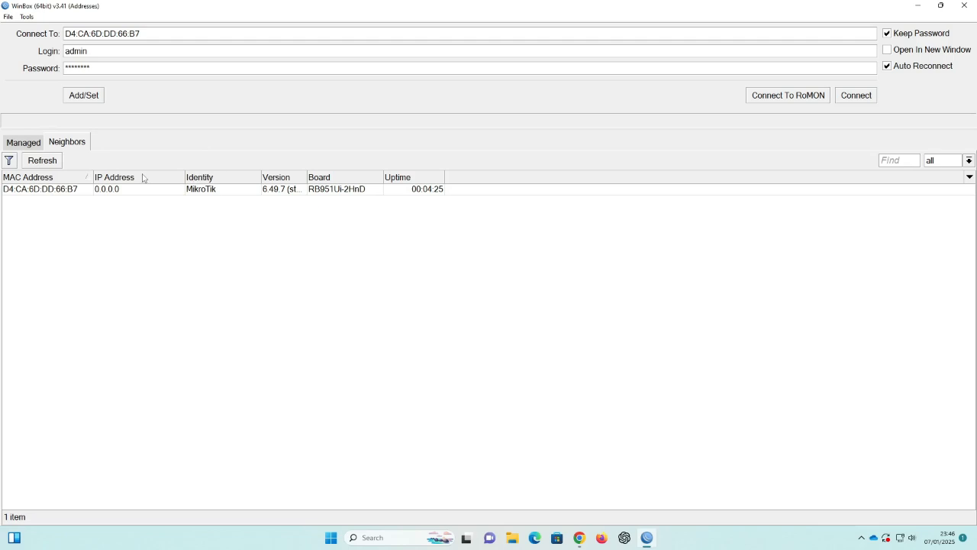
pyautogui.click(42, 194)
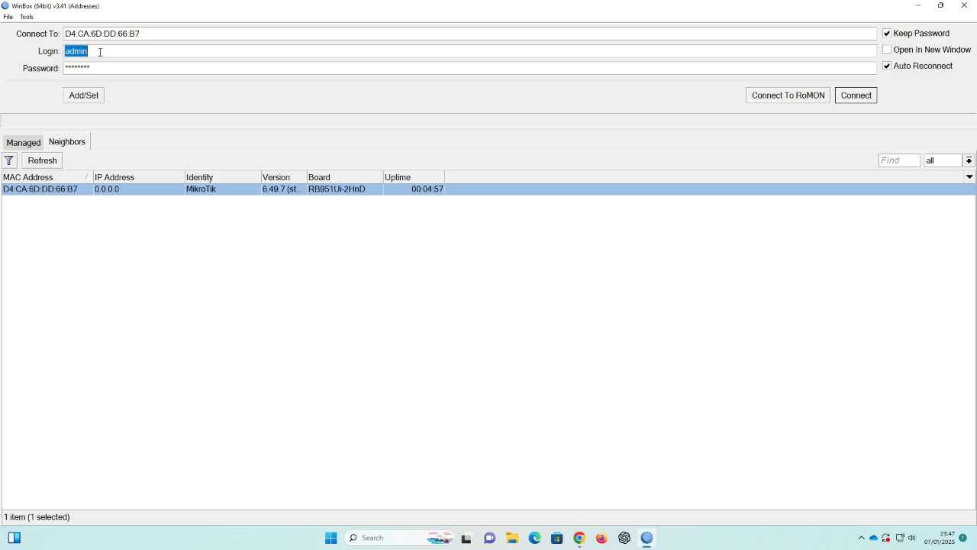
pyautogui.click(65, 71)
pyautogui.click(863, 97)
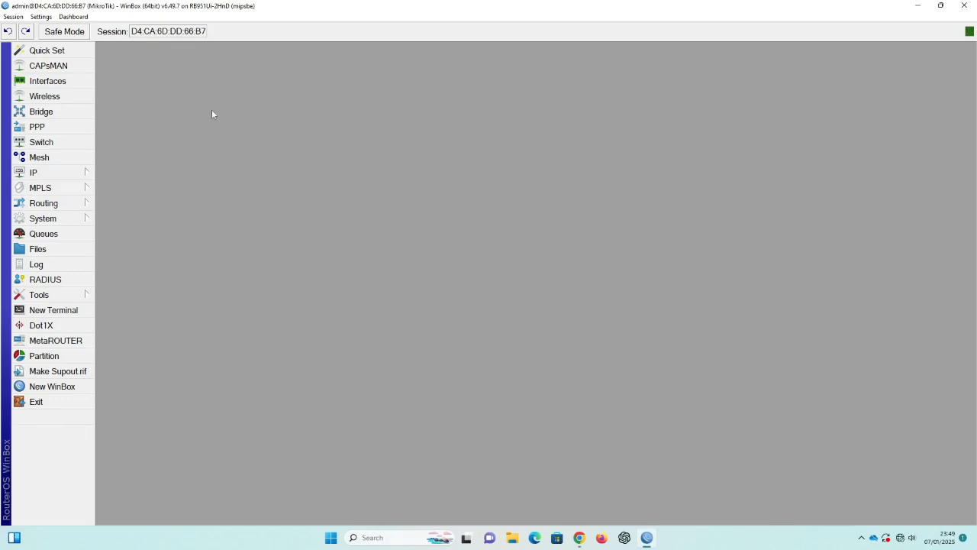
# Step: Open the router's interface list and rename the ether1 interface to ether1-Internet
pyautogui.click(44, 81)
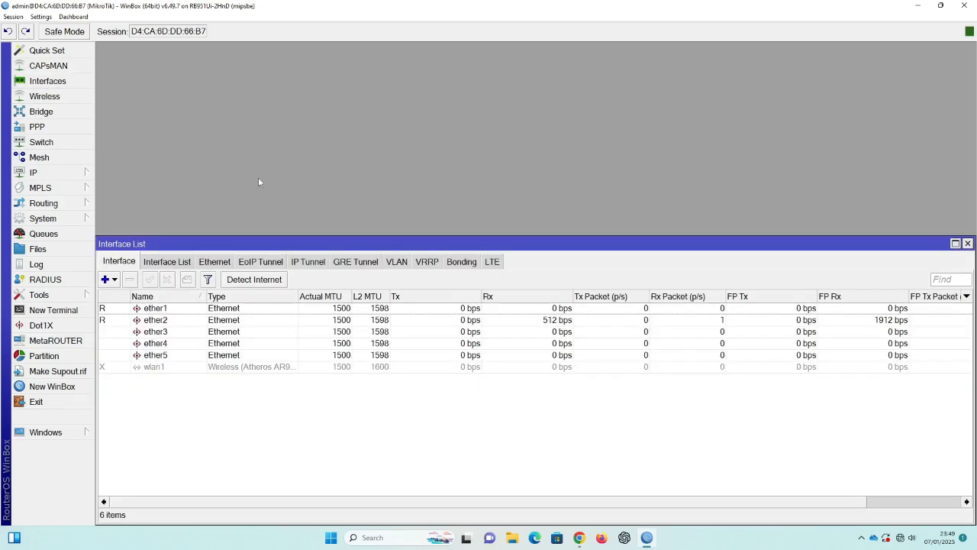
pyautogui.moveTo(311, 250); pyautogui.dragTo(314, 87)
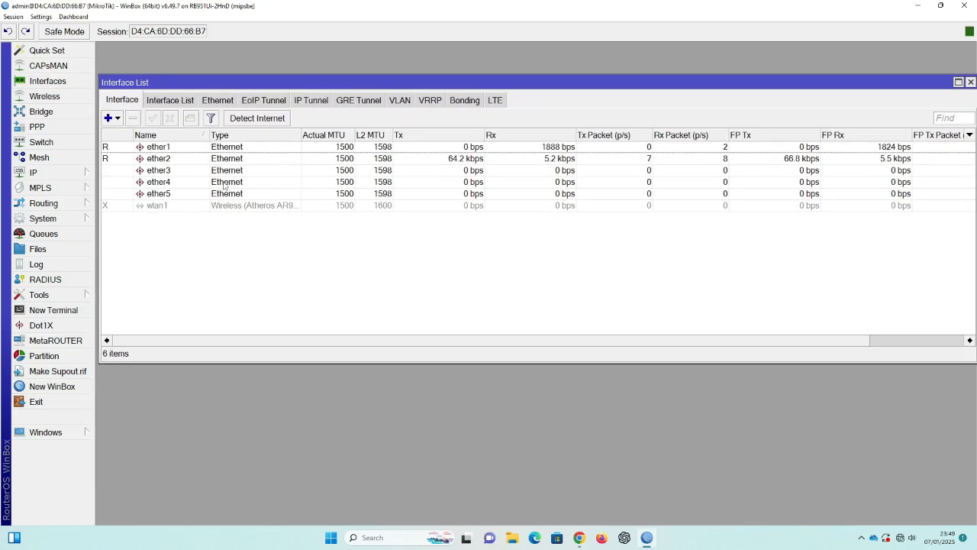
pyautogui.hotkey('ctrl', '+')
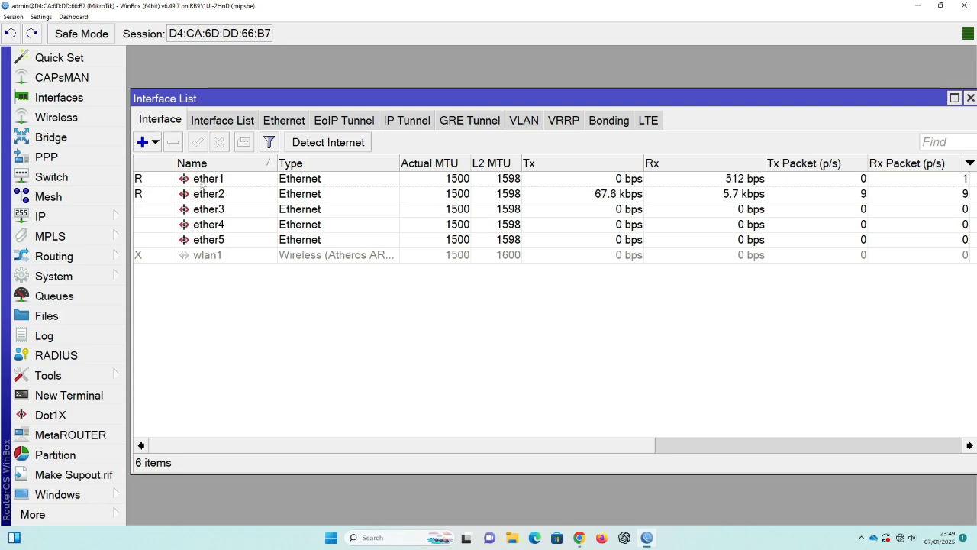
pyautogui.click(153, 196)
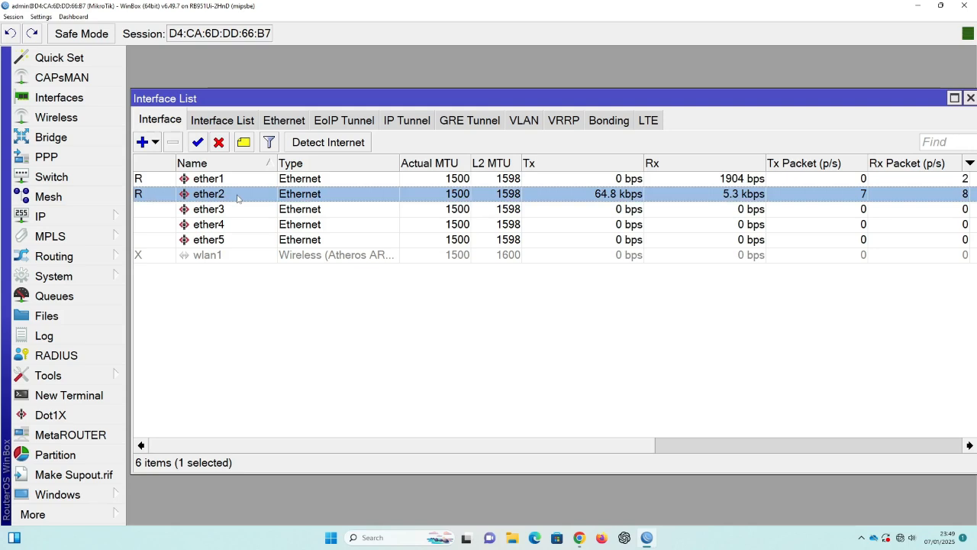
pyautogui.click(219, 181)
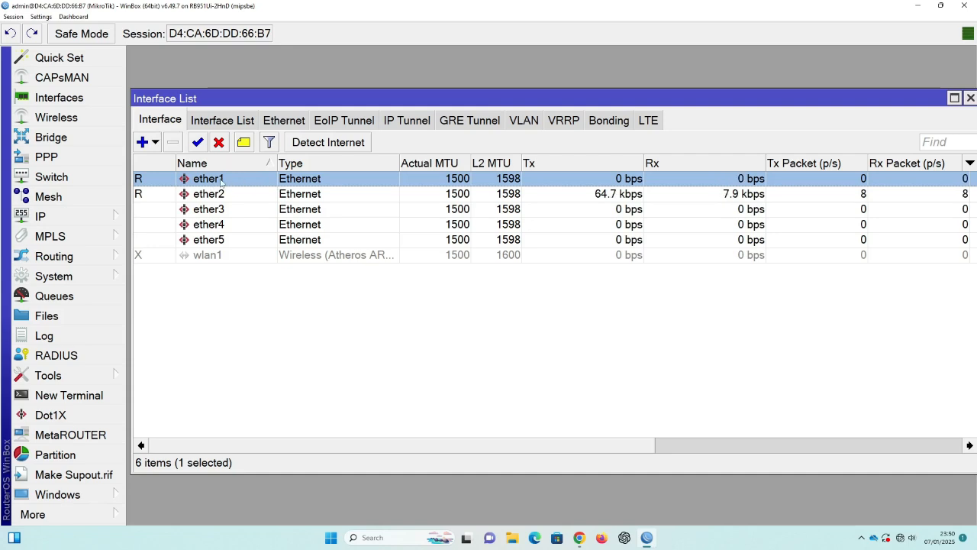
pyautogui.doubleClick(228, 183)
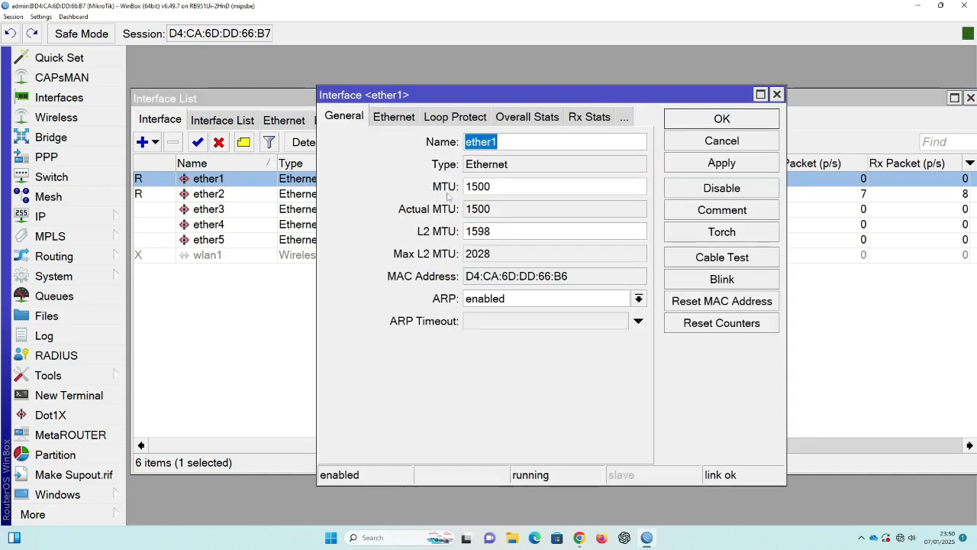
pyautogui.click(517, 142)
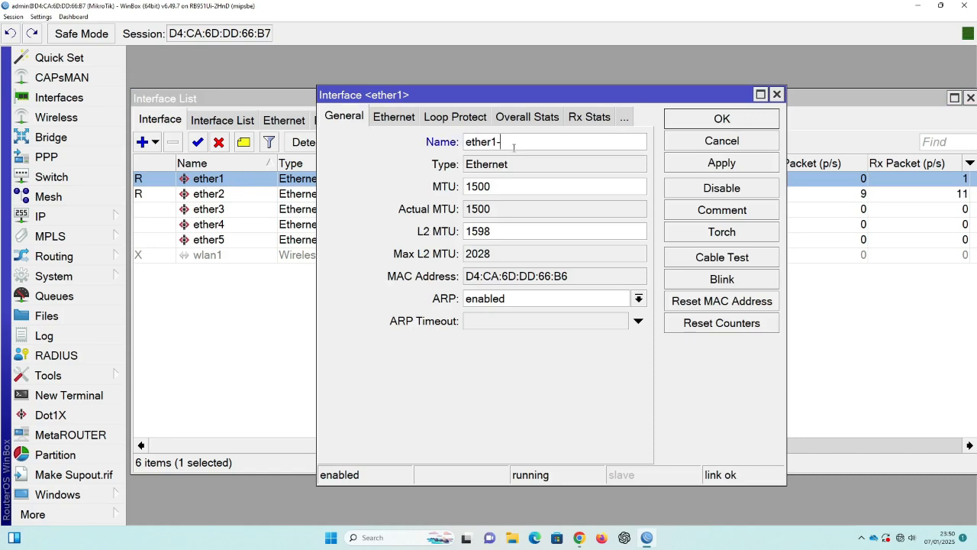
pyautogui.write('ernet')
pyautogui.click(721, 164)
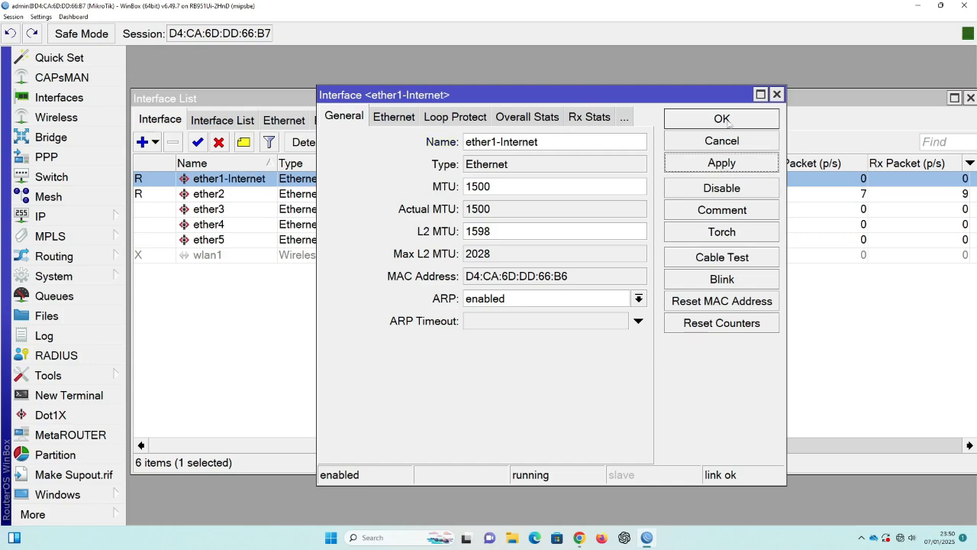
pyautogui.click(722, 119)
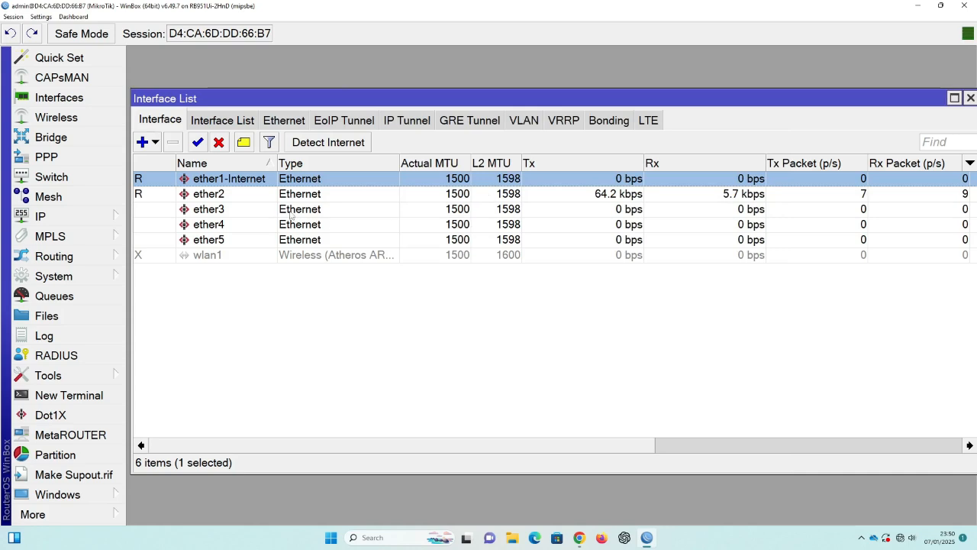
# Step: Rename the ether2 interface to ether2-LAN and close the interface list
pyautogui.click(229, 195)
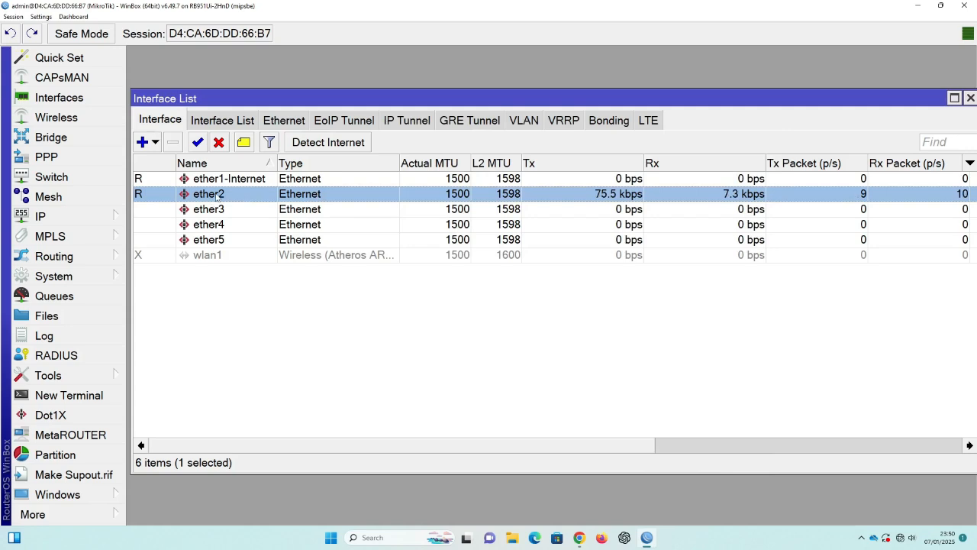
pyautogui.doubleClick(221, 197)
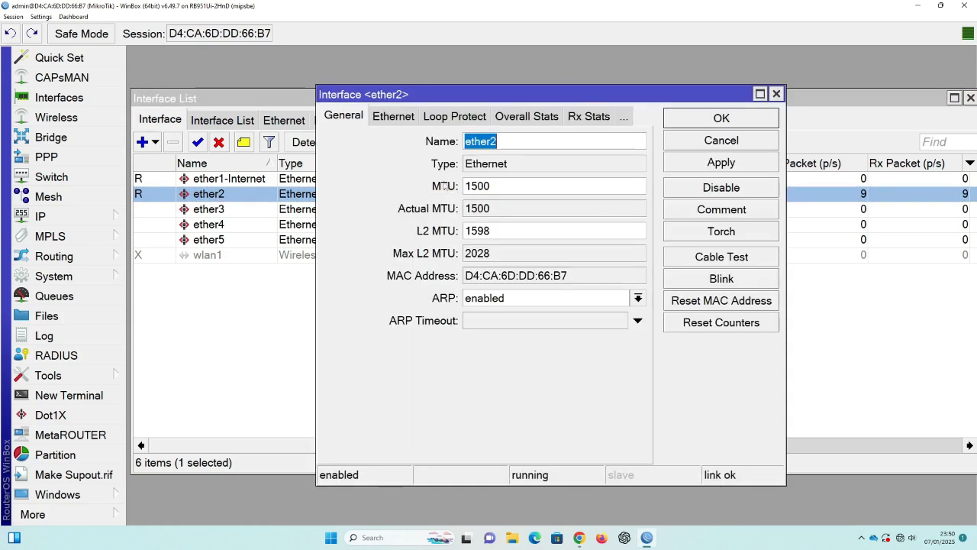
pyautogui.click(518, 147)
pyautogui.write('-')
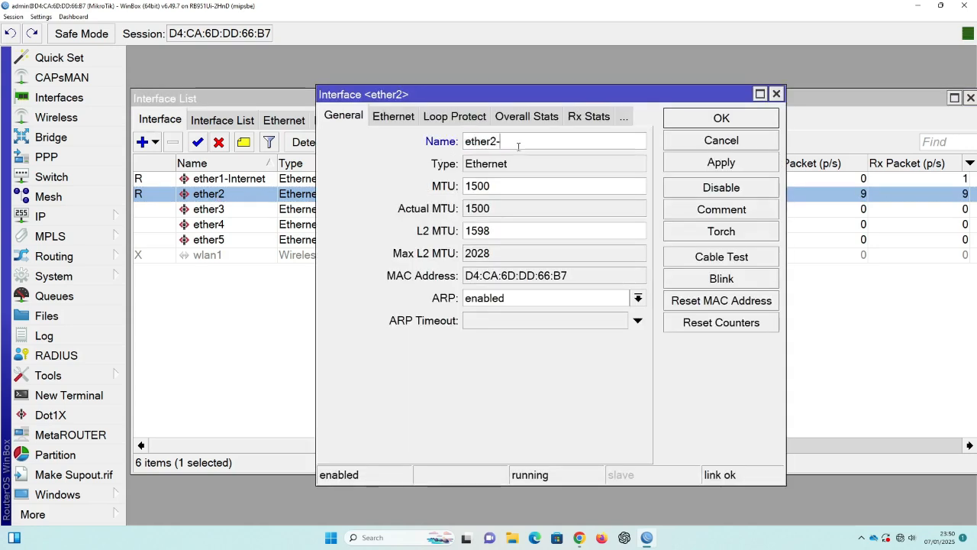
pyautogui.write('LAN')
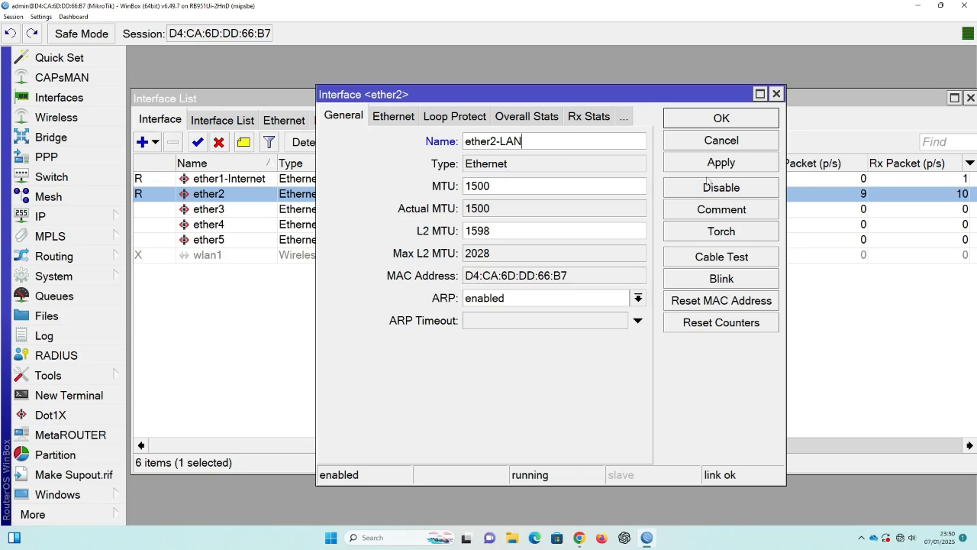
pyautogui.click(721, 163)
pyautogui.click(718, 125)
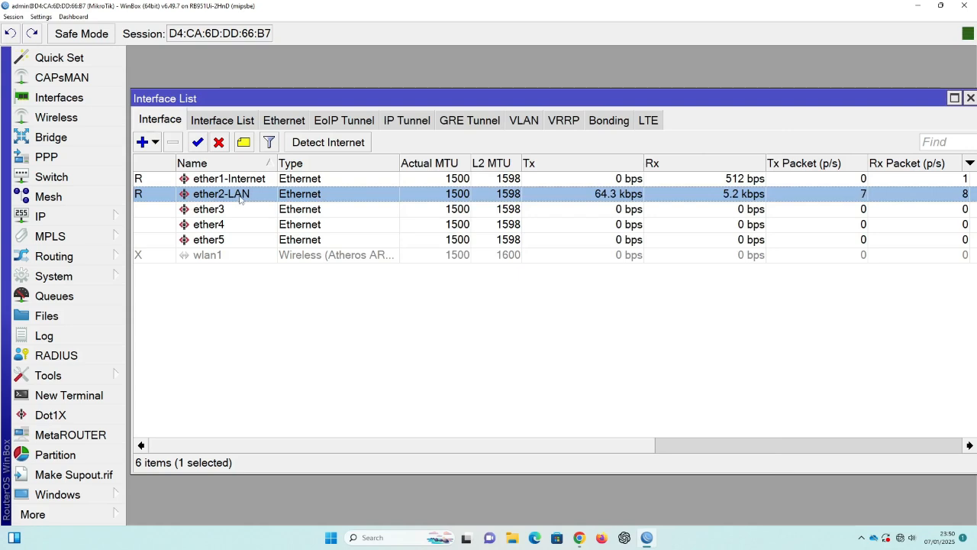
pyautogui.moveTo(267, 98); pyautogui.dragTo(272, 61)
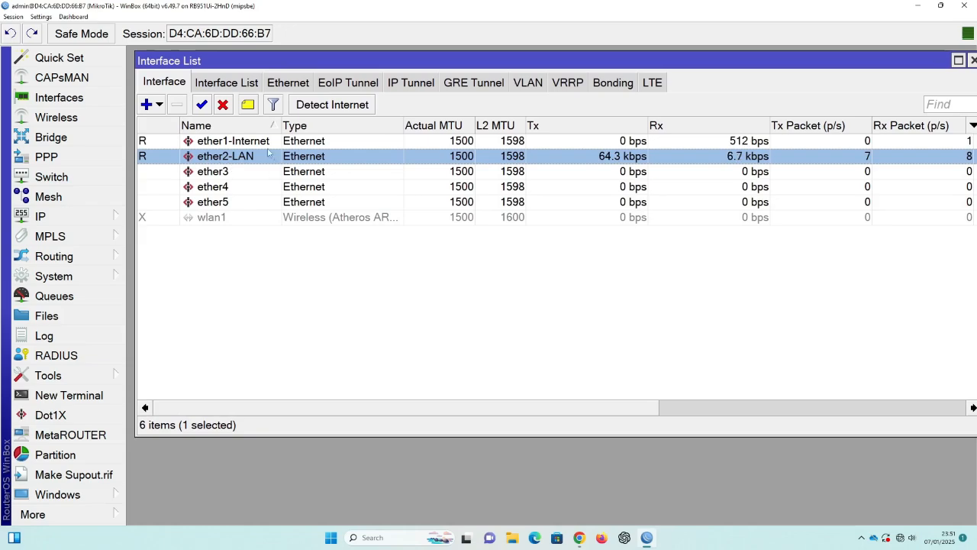
pyautogui.moveTo(756, 57); pyautogui.dragTo(692, 67)
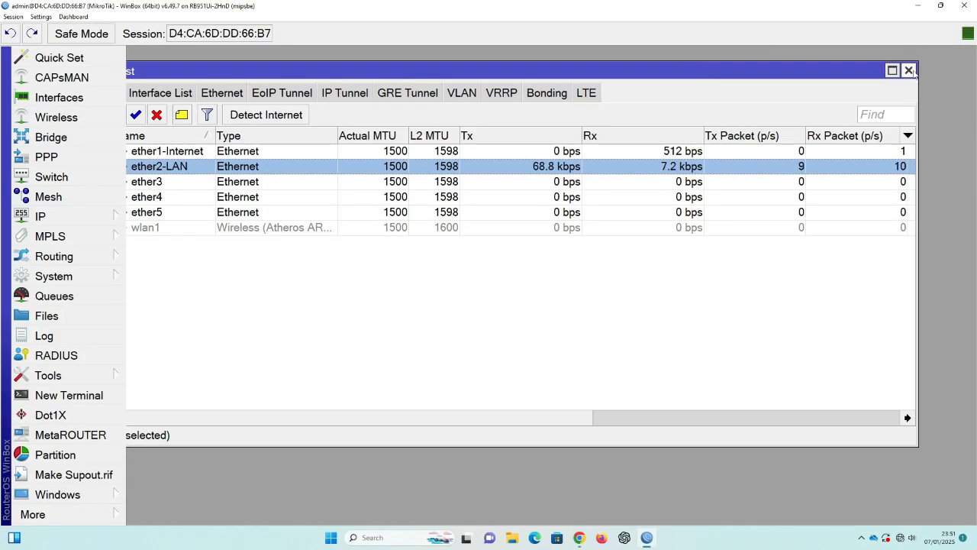
pyautogui.click(910, 70)
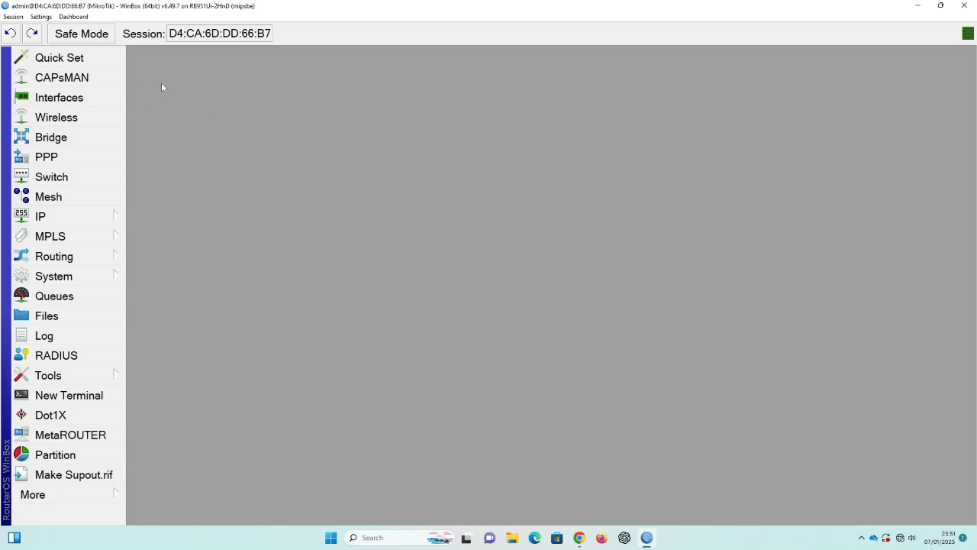
# Step: Change the router's system identity to Main GW and apply it
pyautogui.click(78, 279)
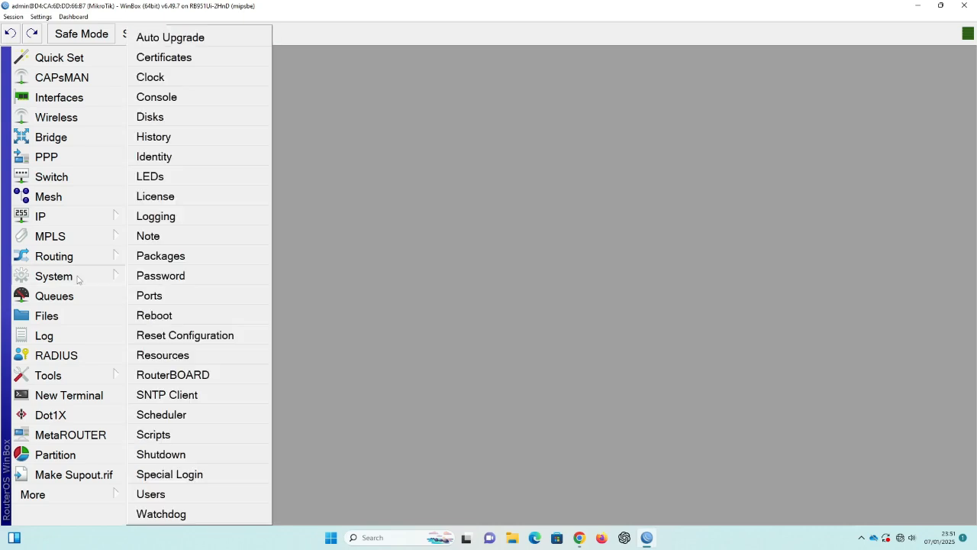
pyautogui.click(158, 156)
pyautogui.moveTo(522, 246); pyautogui.dragTo(371, 126)
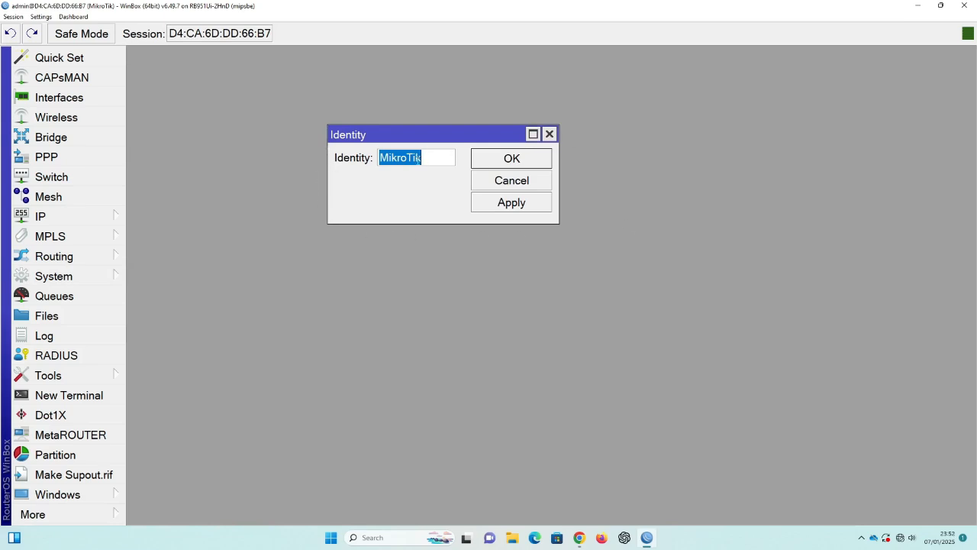
pyautogui.moveTo(420, 161); pyautogui.dragTo(370, 152)
pyautogui.press('BackSpace')
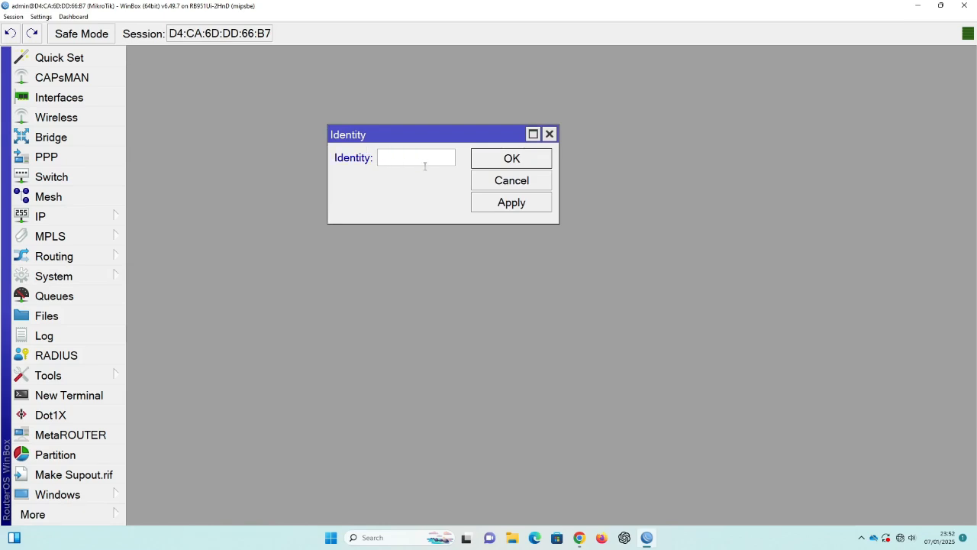
pyautogui.write('Main GW')
pyautogui.click(512, 202)
pyautogui.click(512, 158)
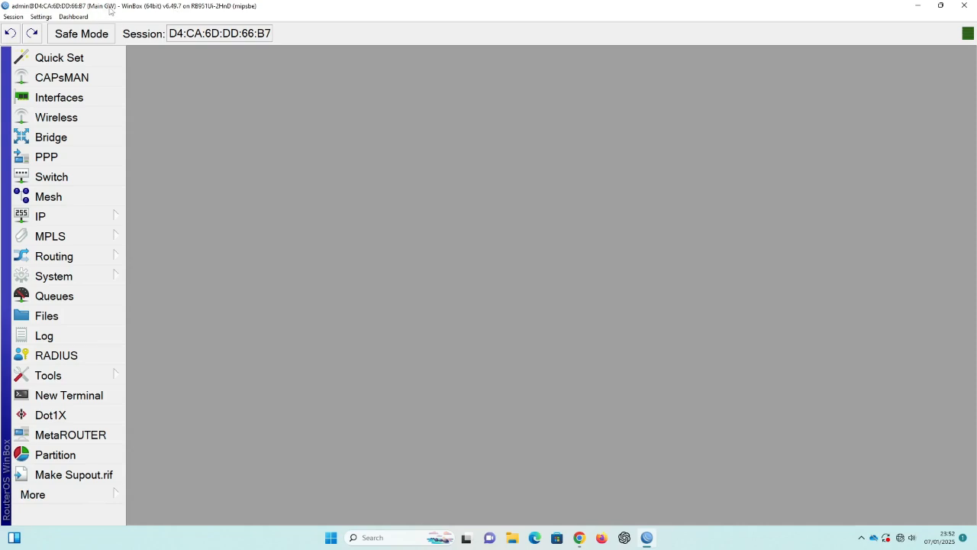
# Step: Close the WinBox session, relaunch WinBox, reconnect to the Main GW router and dismiss the password change request
pyautogui.click(965, 6)
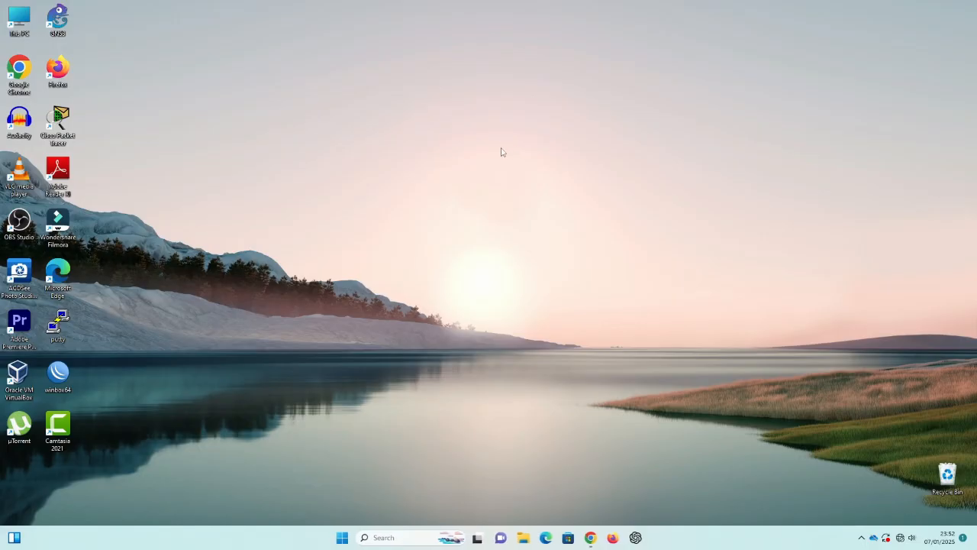
pyautogui.doubleClick(58, 374)
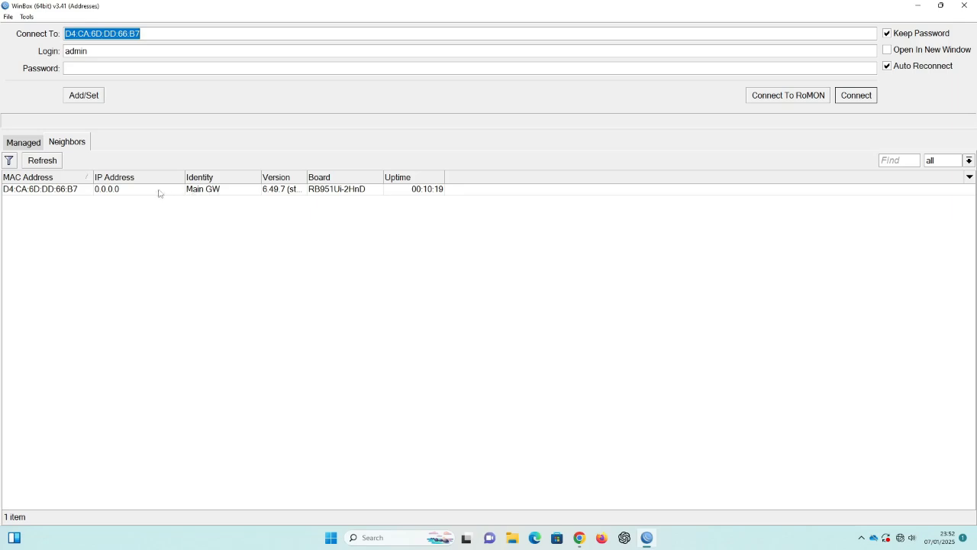
pyautogui.click(864, 95)
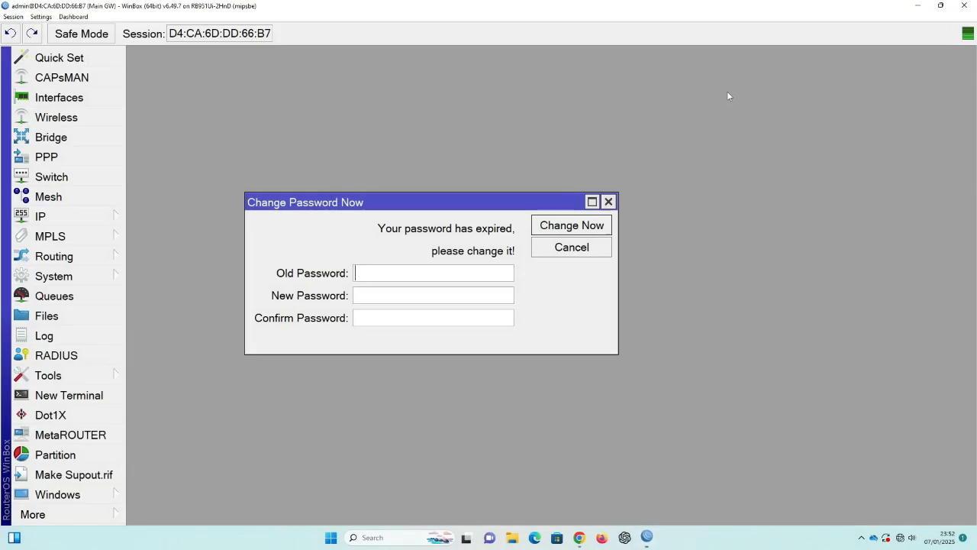
pyautogui.click(608, 202)
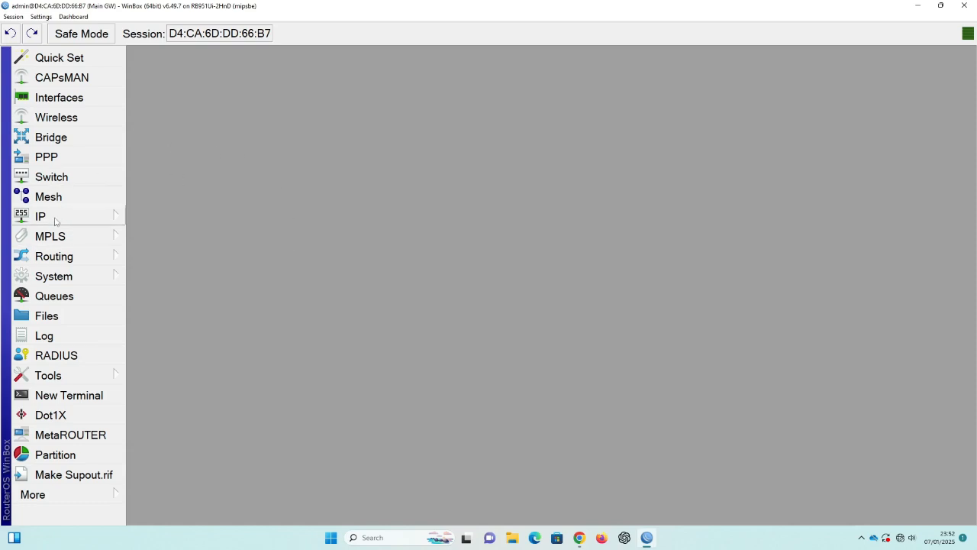
# Step: Open the router's IP address list and assign 192.168.30.1/24 to the ether2-LAN interface
pyautogui.click(81, 221)
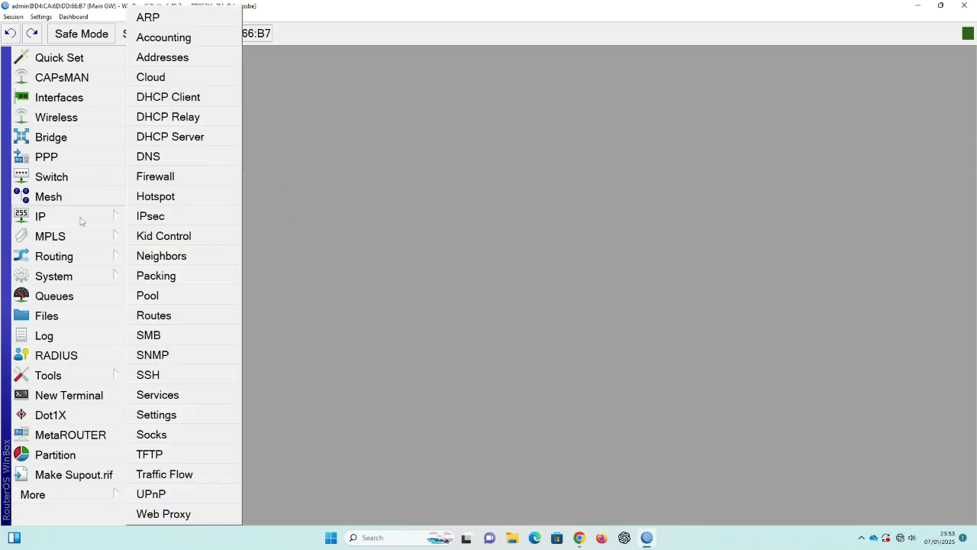
pyautogui.click(161, 58)
pyautogui.moveTo(714, 184); pyautogui.dragTo(247, 80)
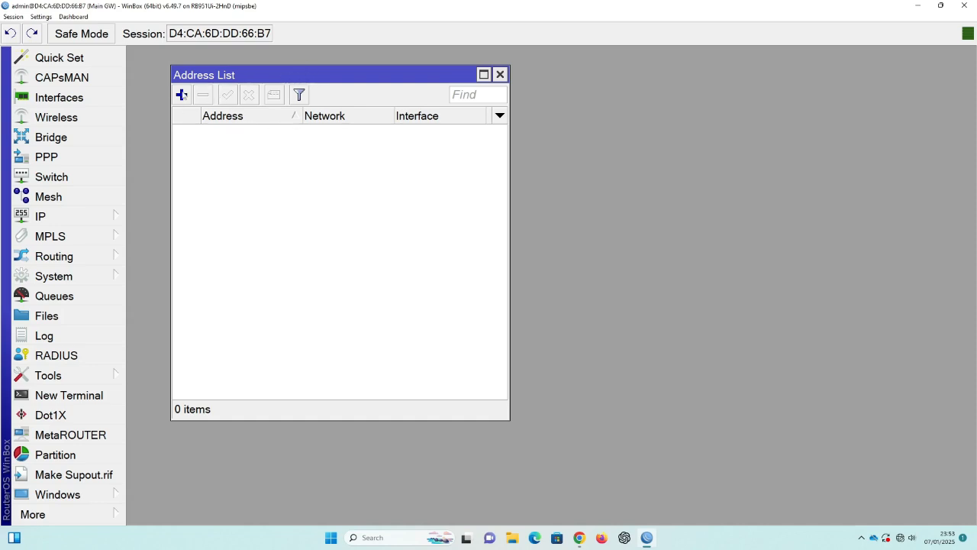
pyautogui.click(181, 96)
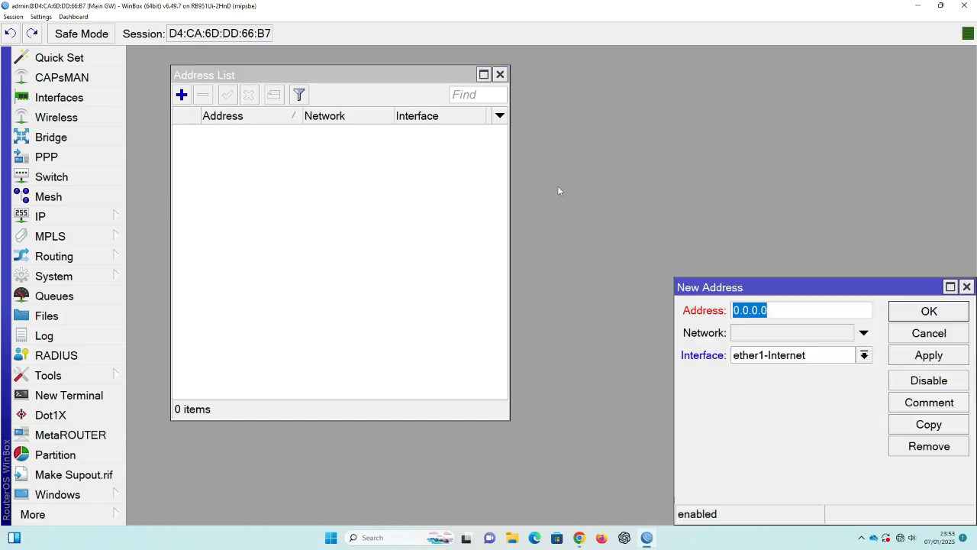
pyautogui.moveTo(781, 283); pyautogui.dragTo(643, 89)
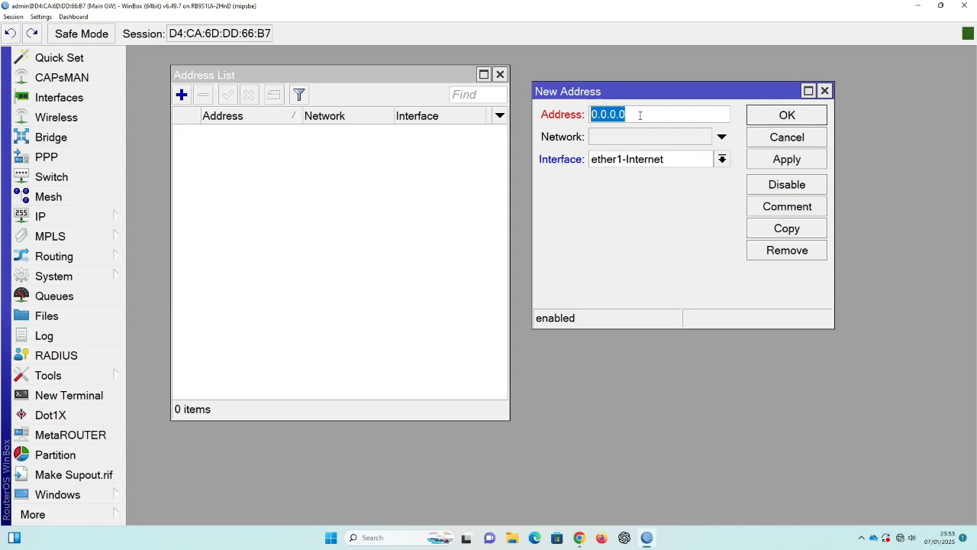
pyautogui.write('1')
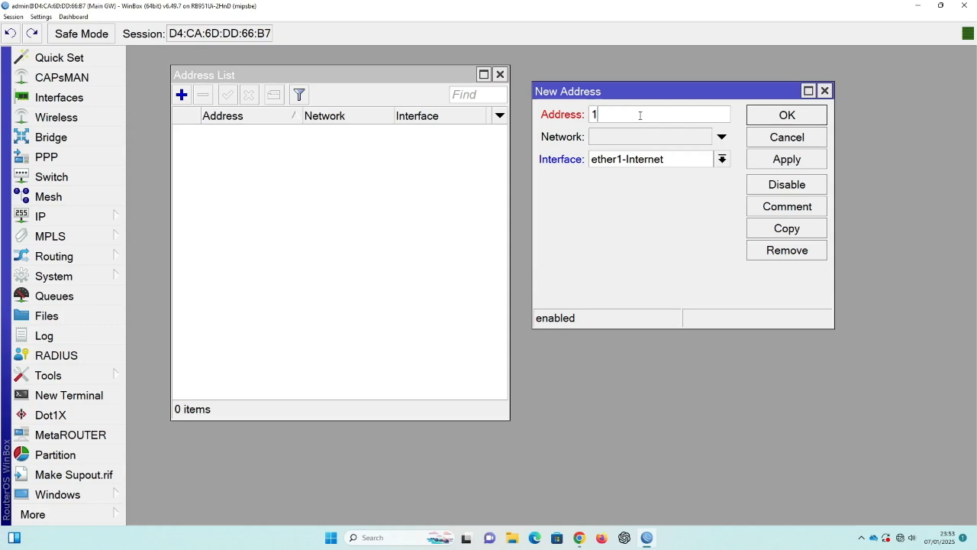
pyautogui.write('92.168.30.1/24')
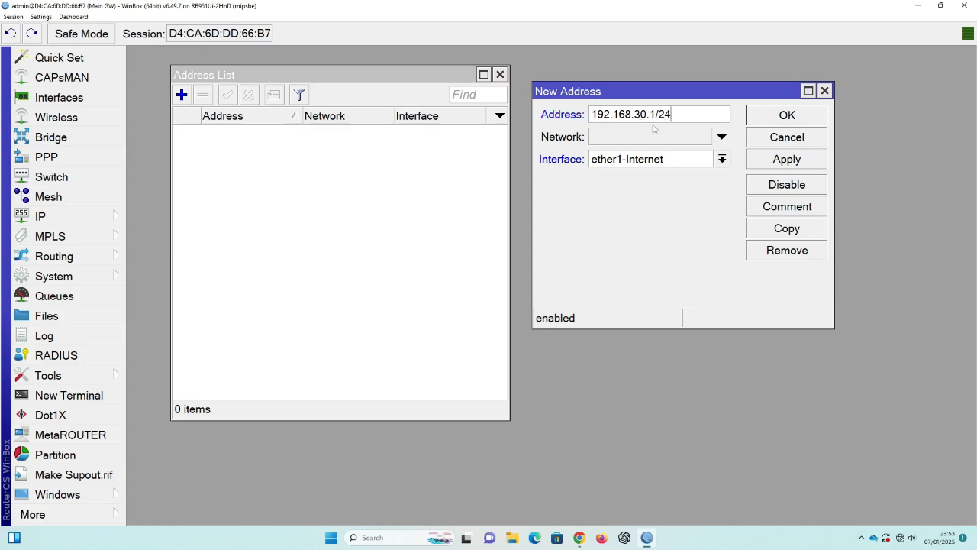
pyautogui.click(636, 162)
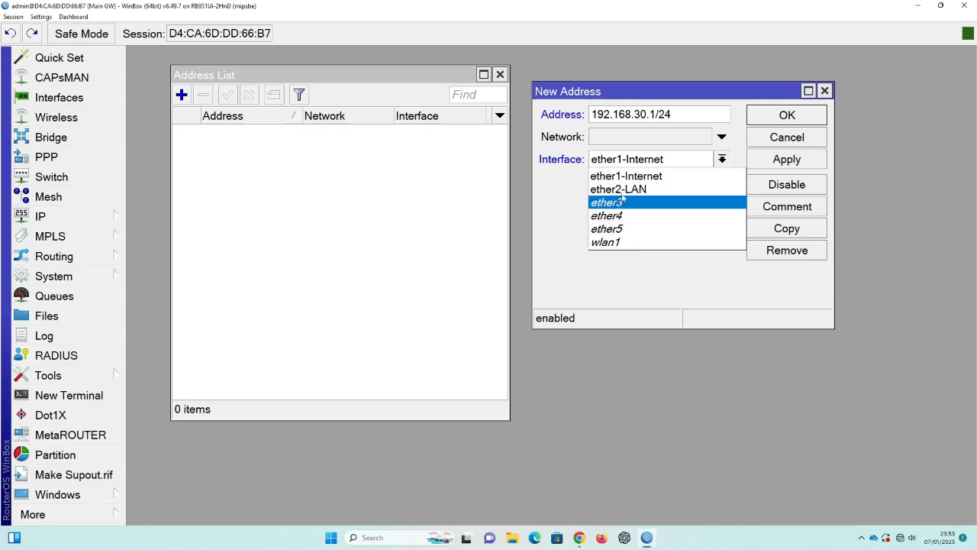
pyautogui.click(636, 190)
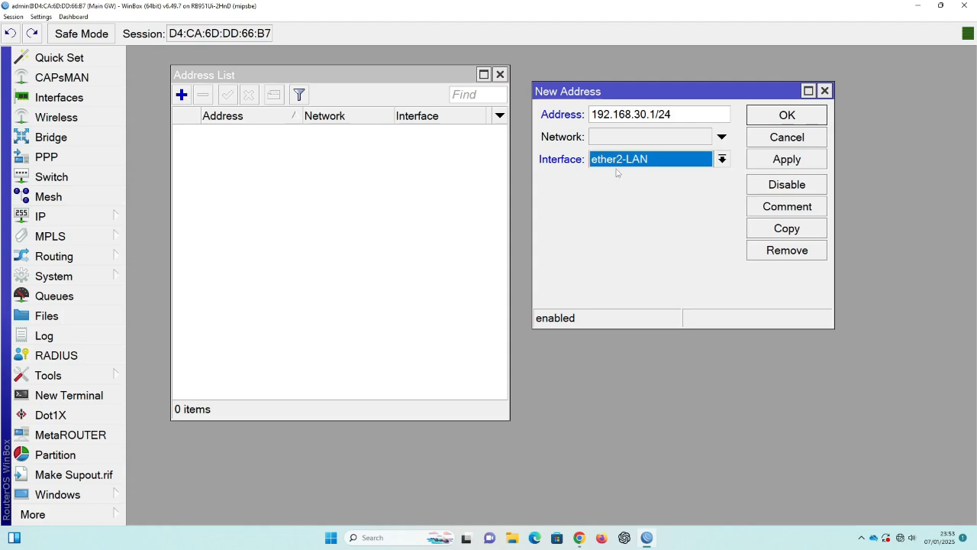
pyautogui.click(786, 160)
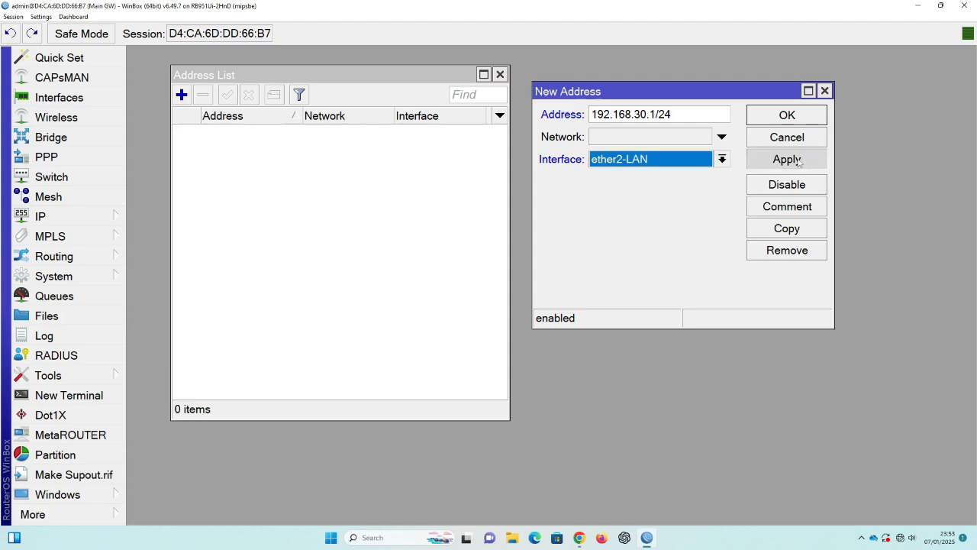
pyautogui.click(787, 116)
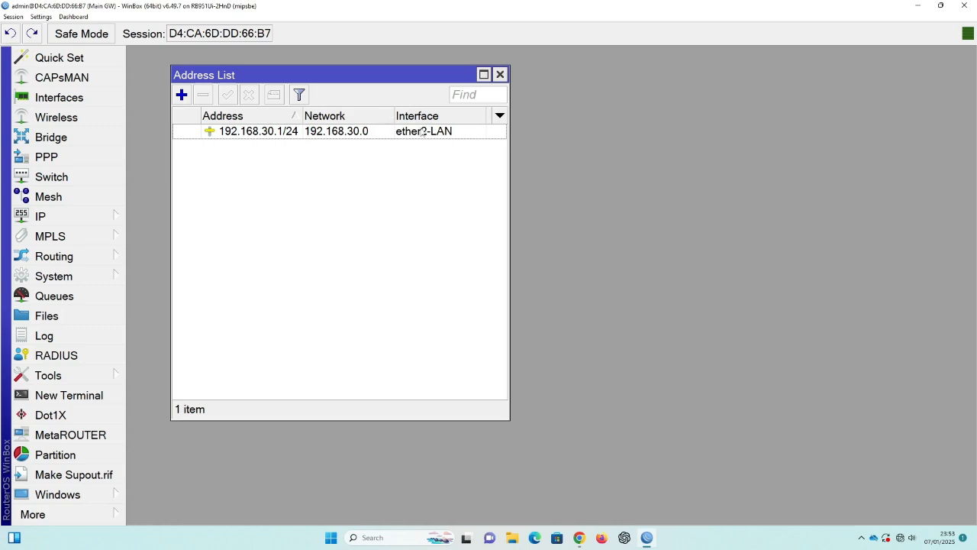
# Step: Widen the address list, assign 192.168.1.25/24 to the ether1-Internet interface, and close the list
pyautogui.moveTo(509, 183); pyautogui.dragTo(550, 183)
pyautogui.click(182, 94)
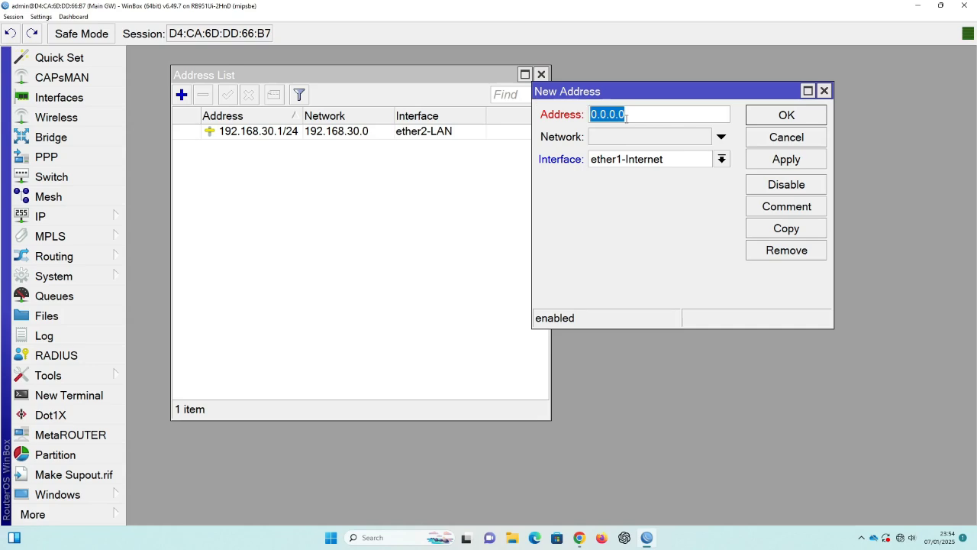
pyautogui.write('192.1')
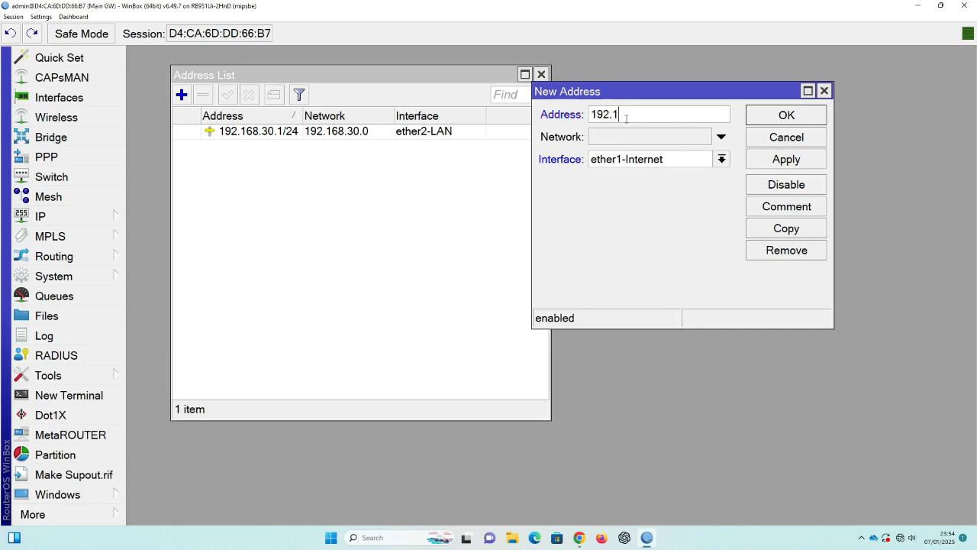
pyautogui.write('68.1.25/2')
pyautogui.hotkey('shift', 'Left')
pyautogui.hotkey('shift', 'Left')
pyautogui.click(788, 161)
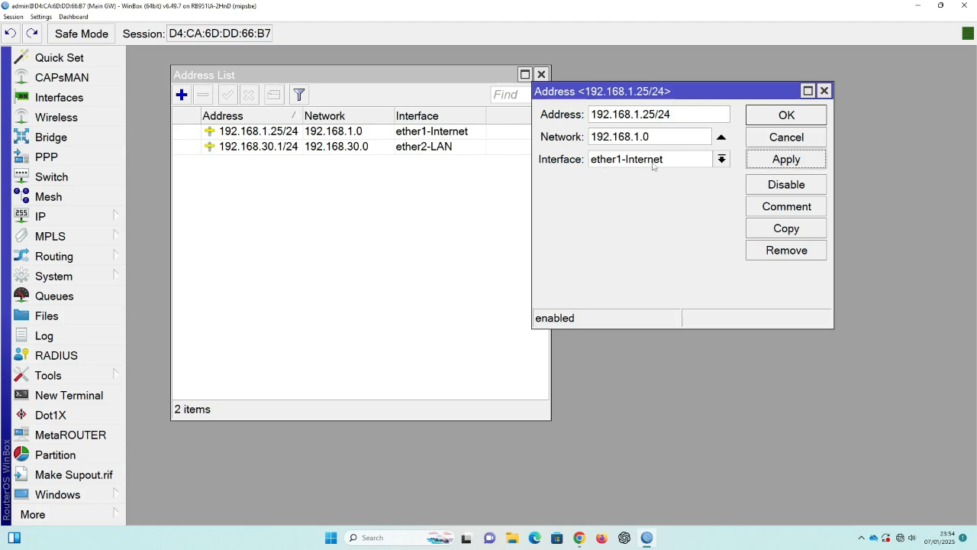
pyautogui.click(787, 115)
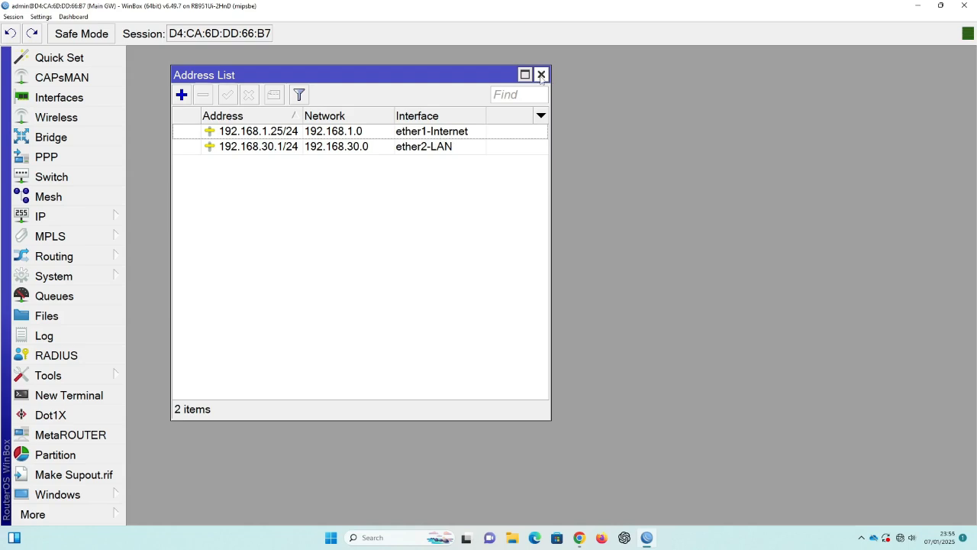
pyautogui.click(541, 75)
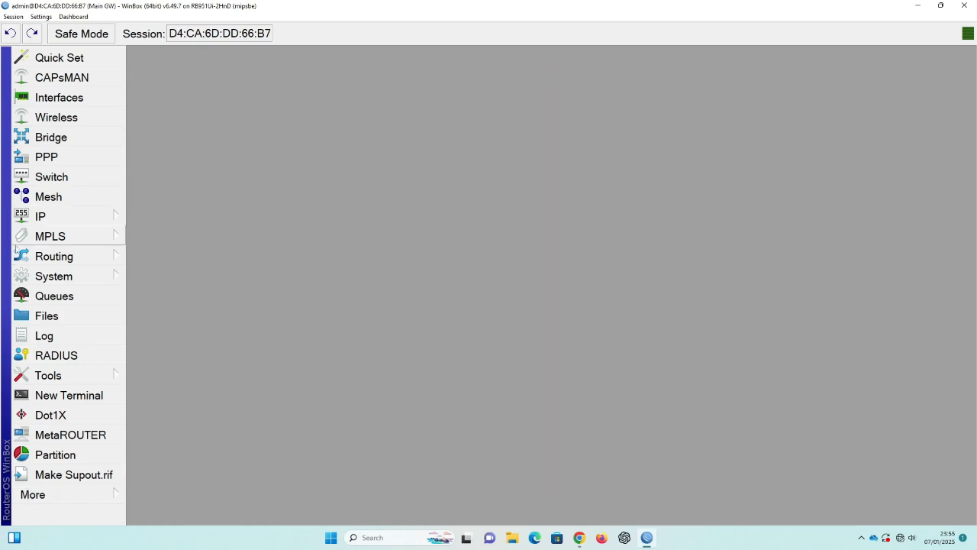
# Step: Add a default route for destination 0.0.0.0/0 through gateway 192.168.1.1 and close the route list
pyautogui.click(58, 221)
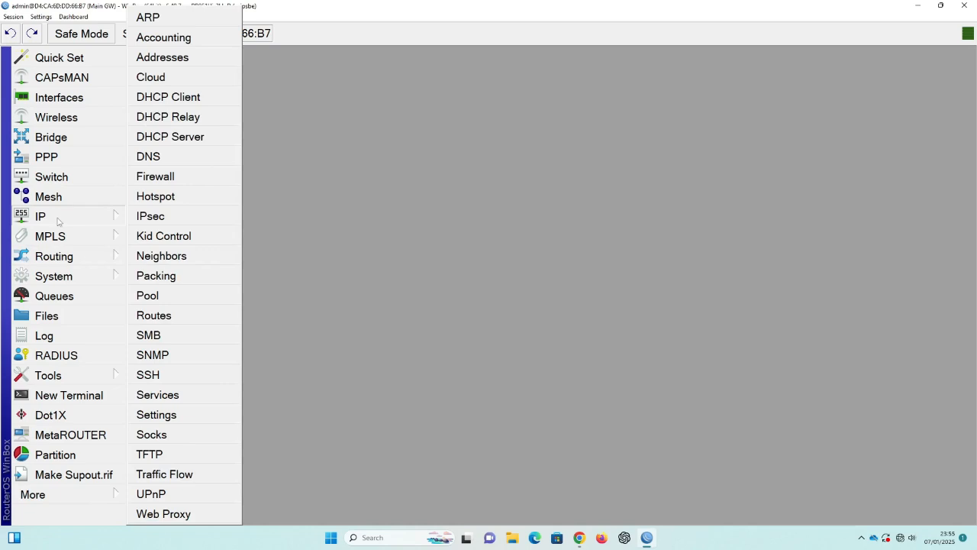
pyautogui.click(164, 315)
pyautogui.click(210, 137)
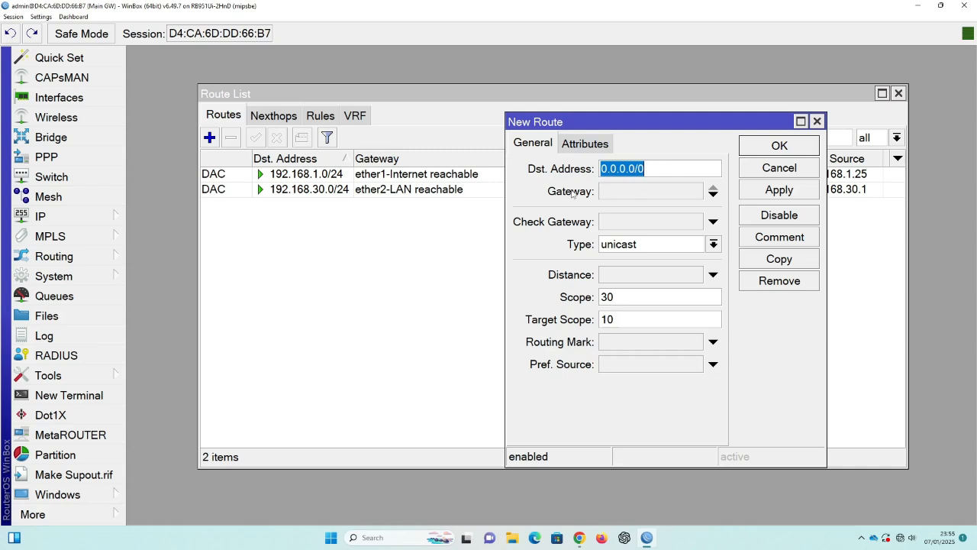
pyautogui.click(623, 195)
pyautogui.doubleClick(434, 198)
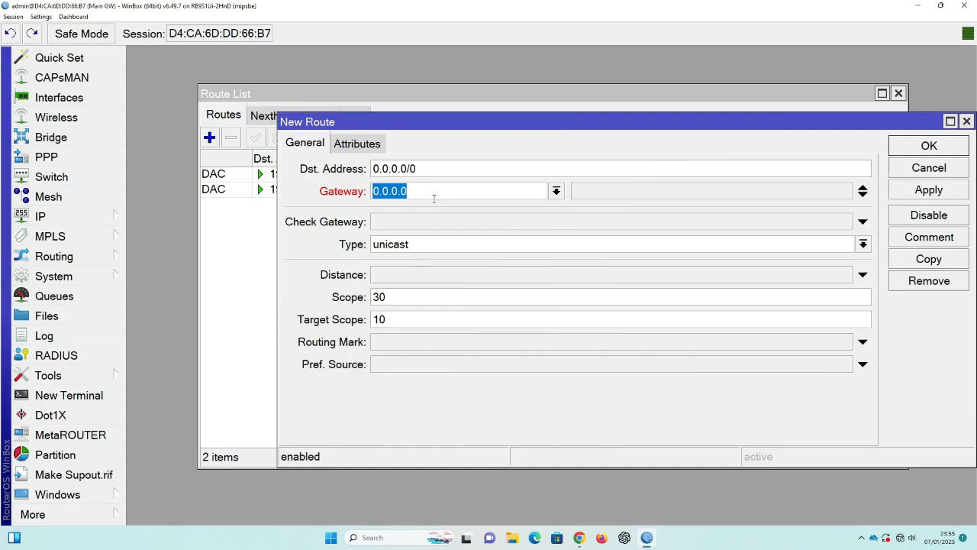
pyautogui.write('192.168.1.1')
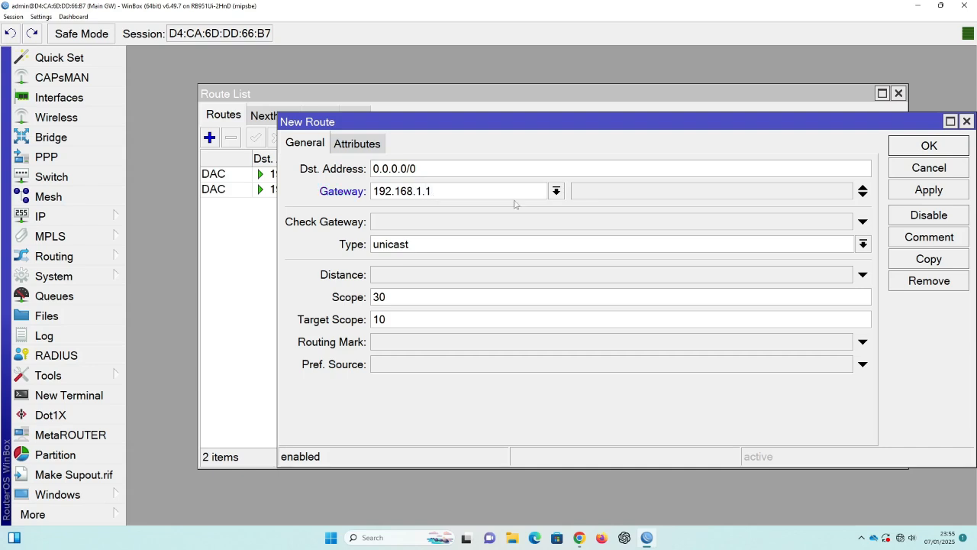
pyautogui.click(931, 191)
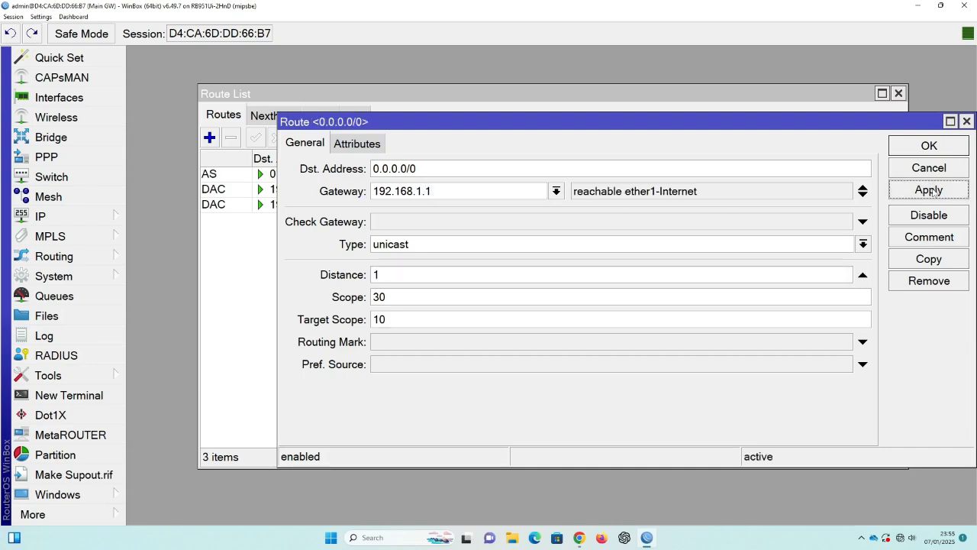
pyautogui.click(929, 146)
pyautogui.click(899, 93)
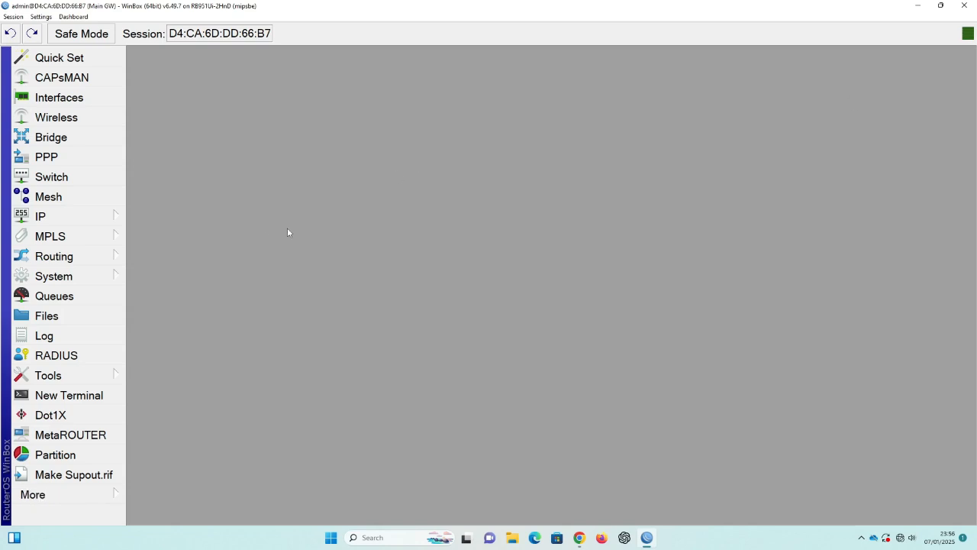
# Step: Set the router's DNS servers to 8.8.8.8 and 8.8.4.4 and apply the settings
pyautogui.click(61, 219)
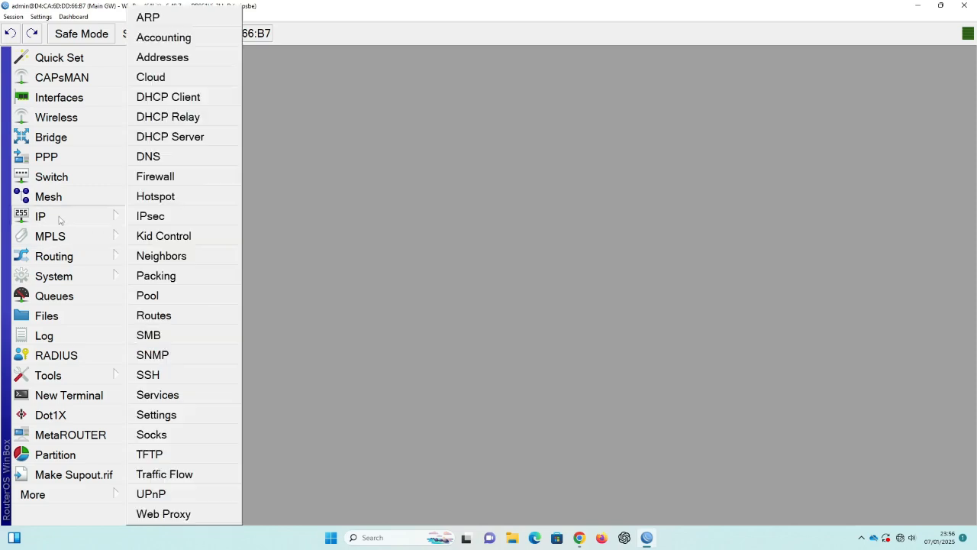
pyautogui.click(153, 156)
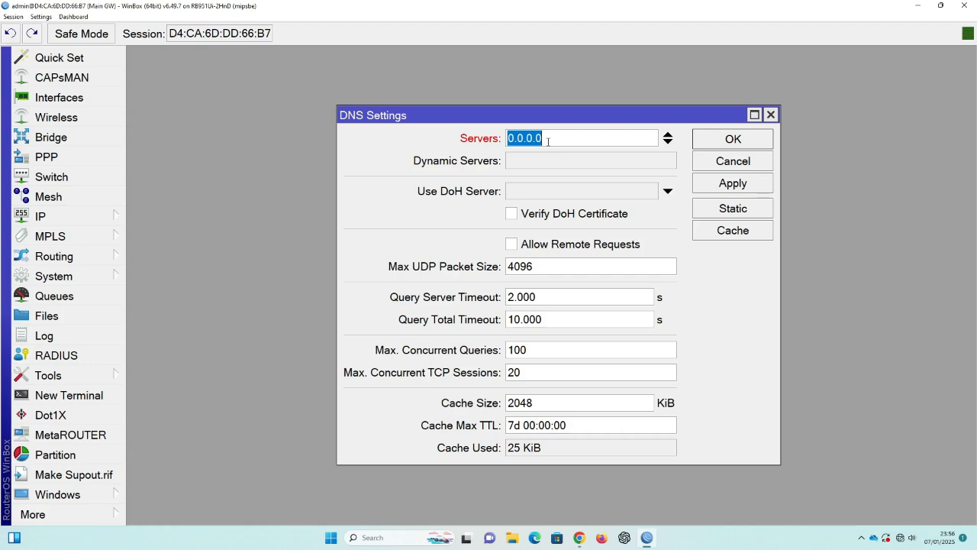
pyautogui.write('8.8.8.8')
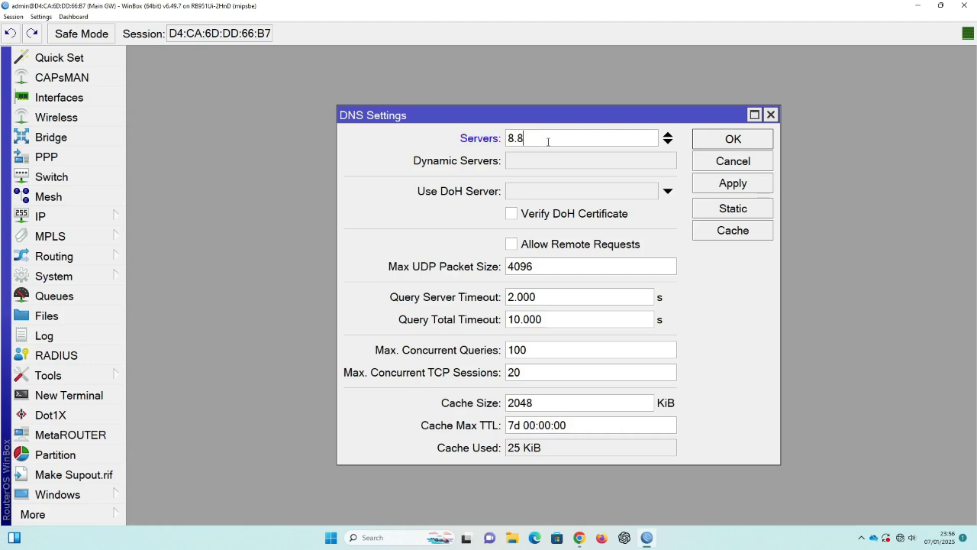
pyautogui.click(668, 142)
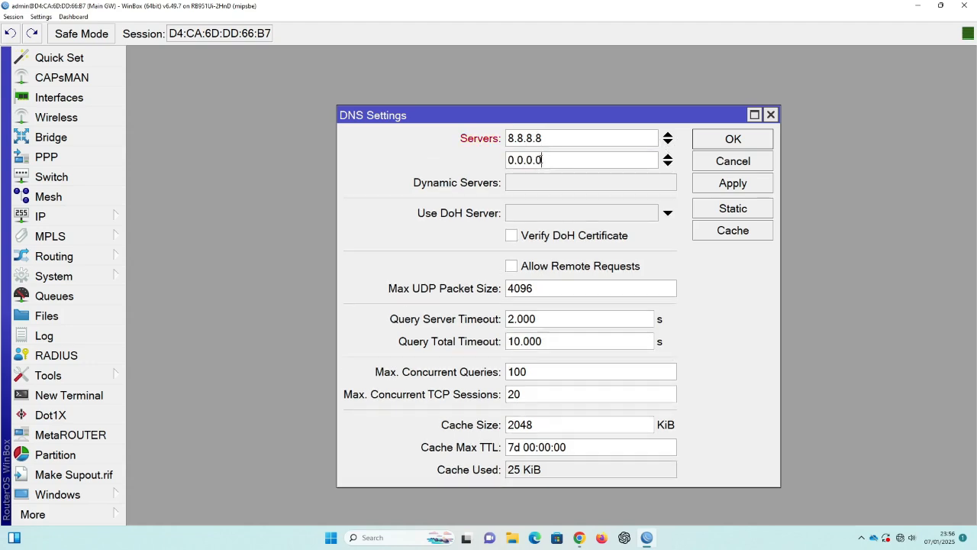
pyautogui.write('8.8.4.4')
pyautogui.click(723, 188)
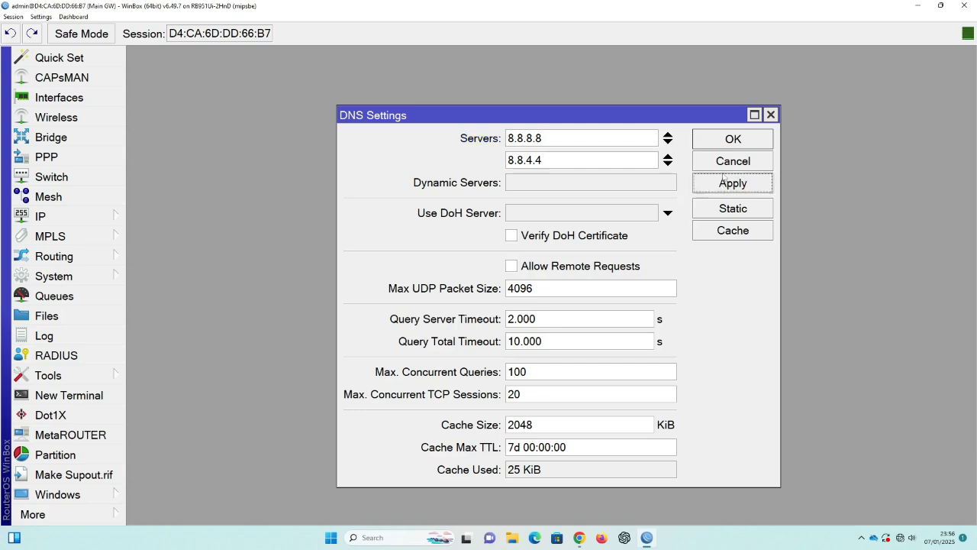
pyautogui.click(727, 142)
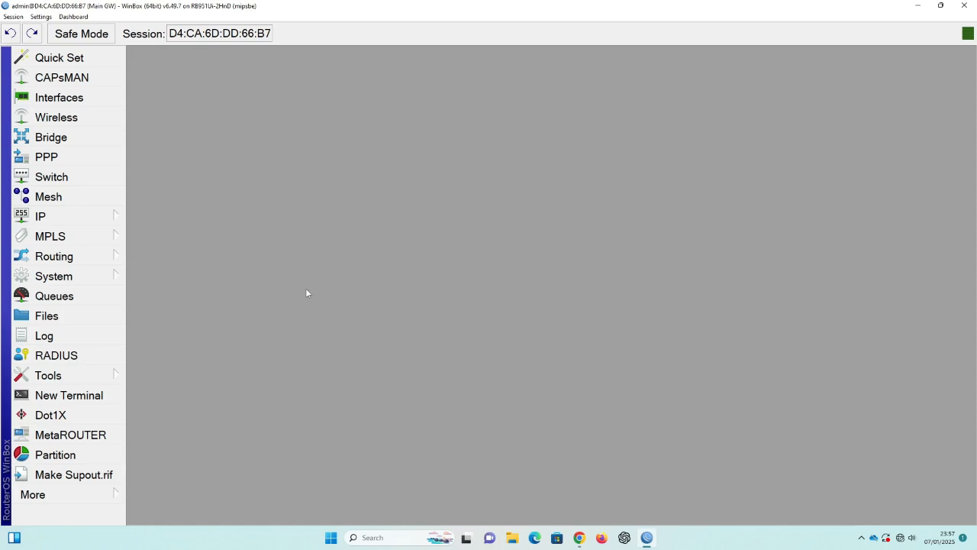
# Step: Open a router terminal, skip the password change, ping google.com to test internet access, and close the terminal
pyautogui.click(65, 397)
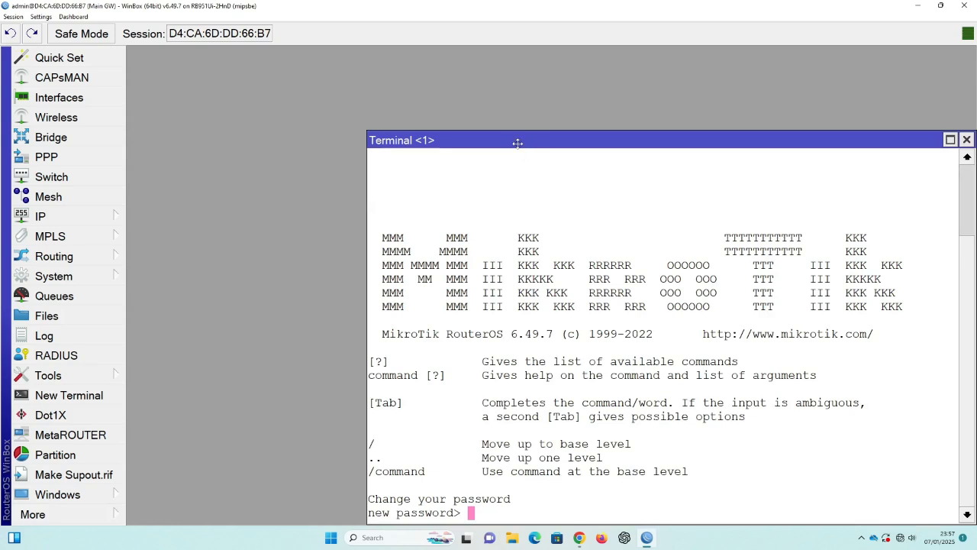
pyautogui.moveTo(519, 142); pyautogui.dragTo(383, 76)
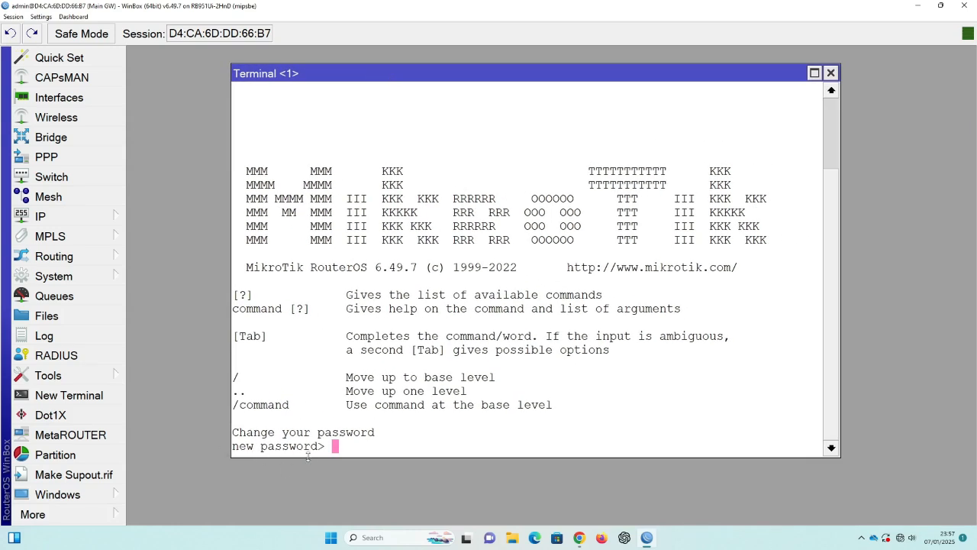
pyautogui.press('Return')
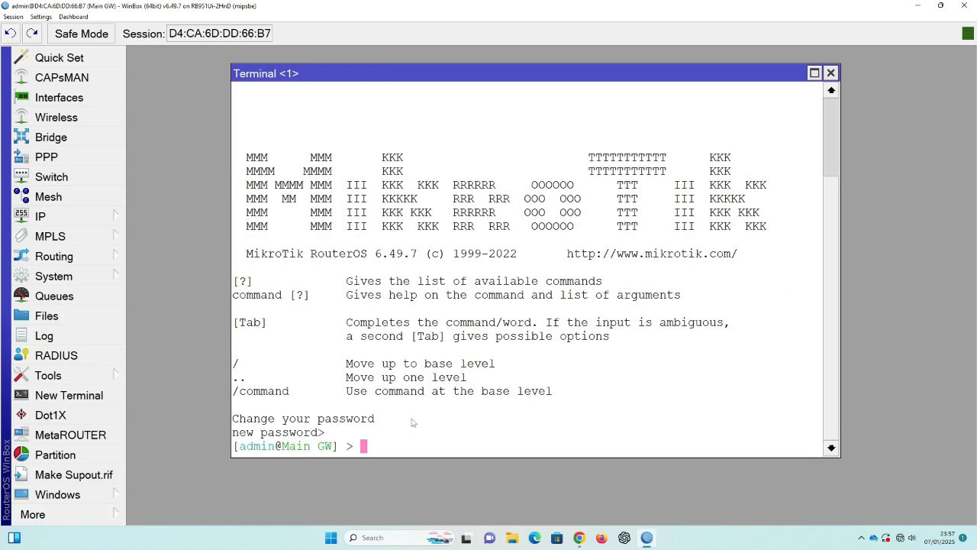
pyautogui.write('ping google.com')
pyautogui.press('Return')
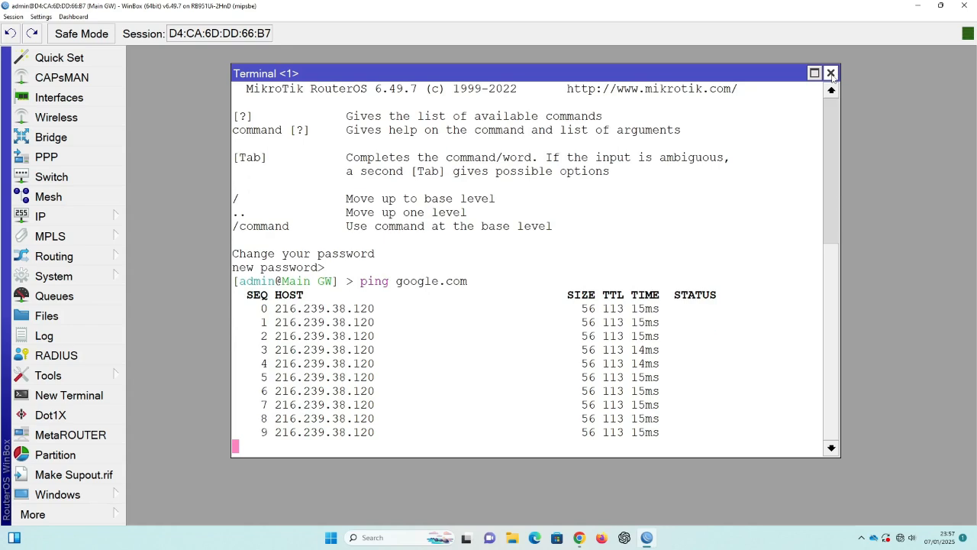
pyautogui.click(831, 73)
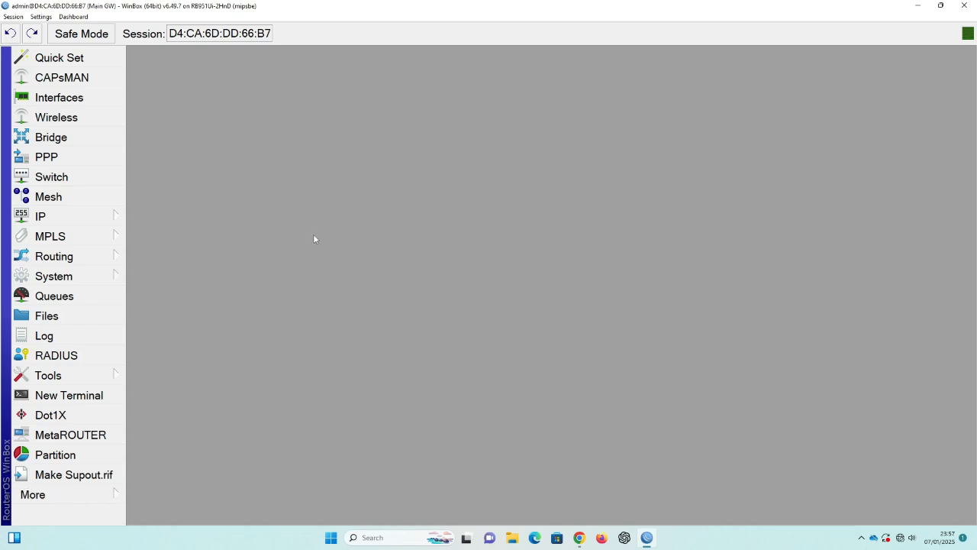
# Step: Open the router's IP address list, and open the computer's network adapter settings through Windows Control Panel
pyautogui.click(112, 216)
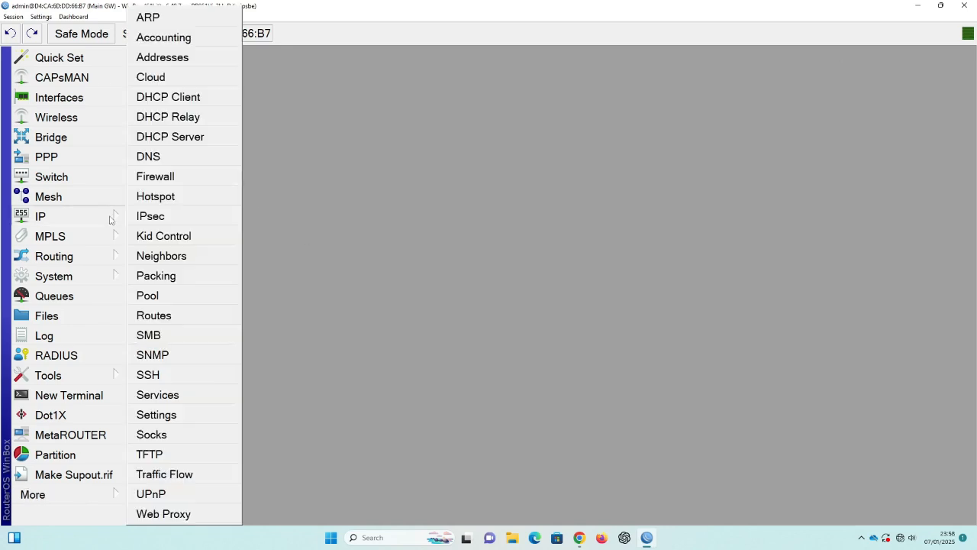
pyautogui.click(173, 59)
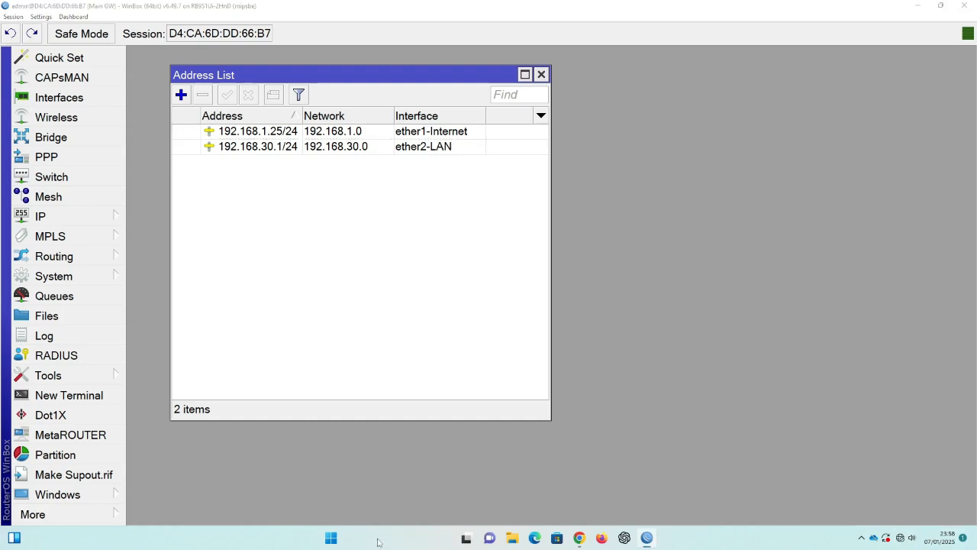
pyautogui.click(378, 537)
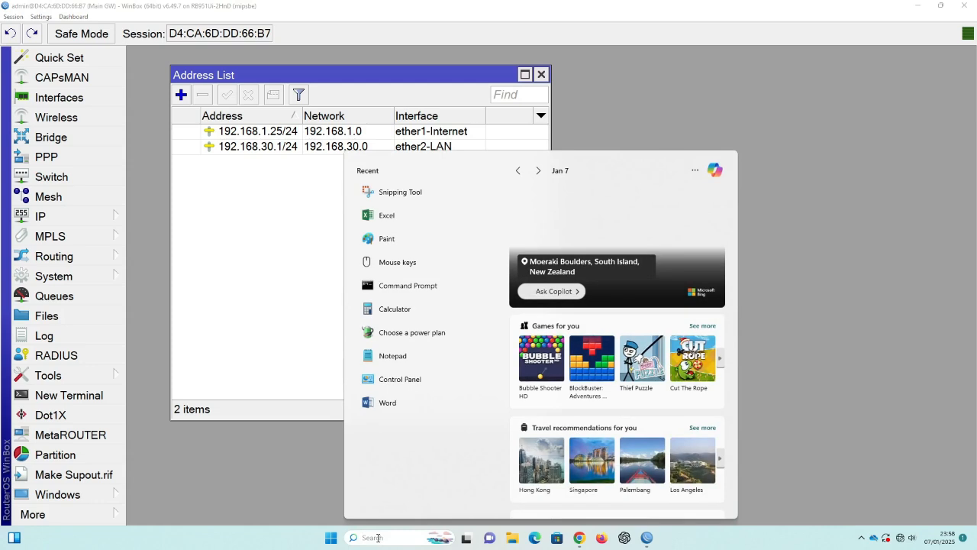
pyautogui.write('co')
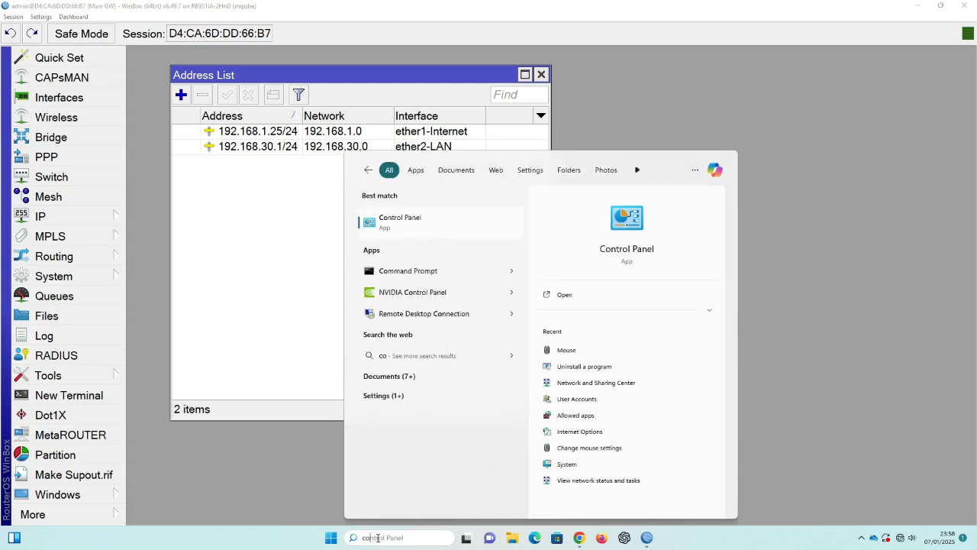
pyautogui.click(631, 249)
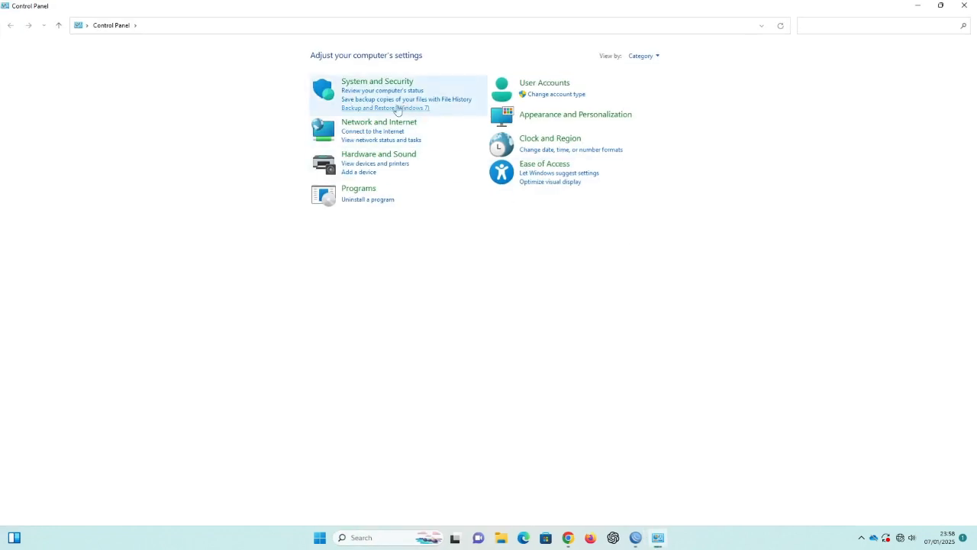
pyautogui.click(365, 122)
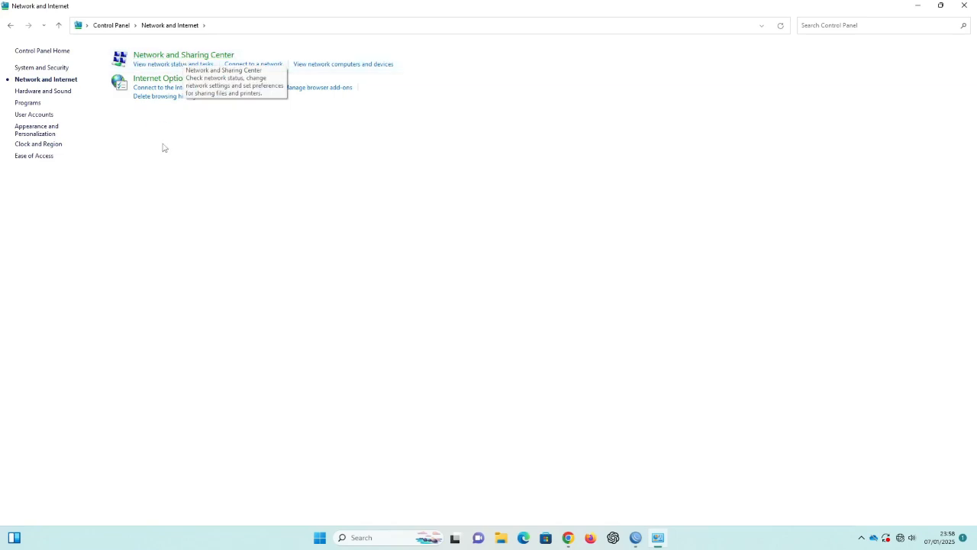
pyautogui.click(178, 58)
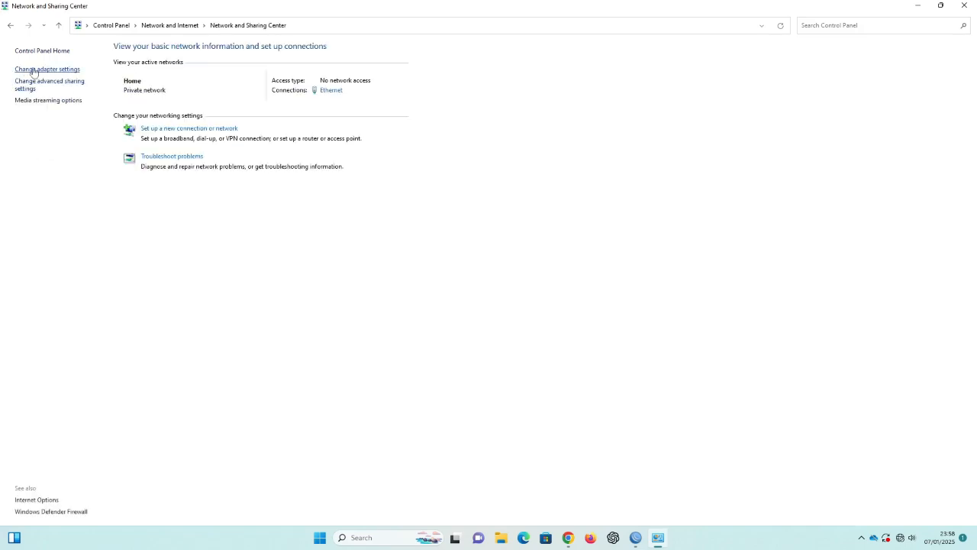
pyautogui.click(43, 70)
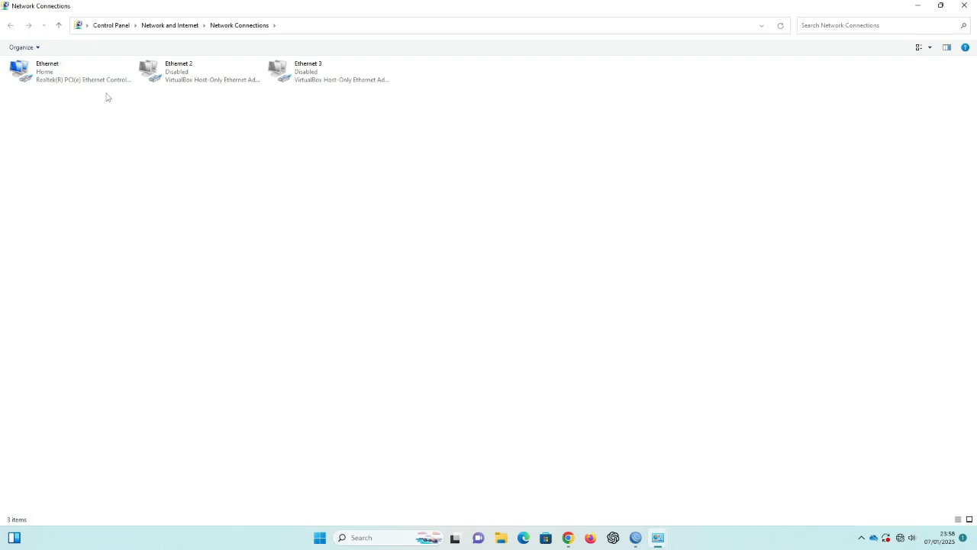
# Step: Open the Internet Protocol Version 4 (TCP/IPv4) properties of the Ethernet adapter
pyautogui.click(57, 77)
pyautogui.click(116, 144)
pyautogui.rightClick(46, 73)
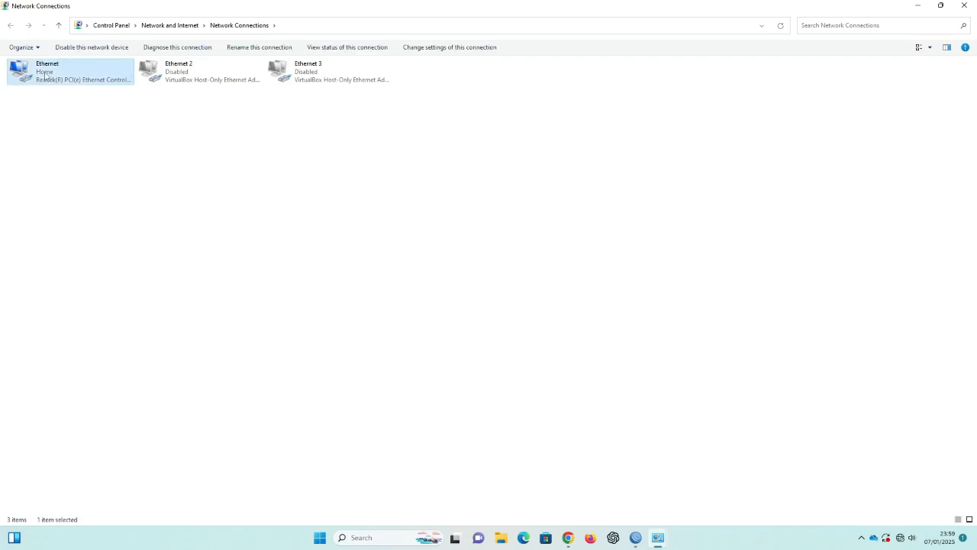
pyautogui.click(77, 171)
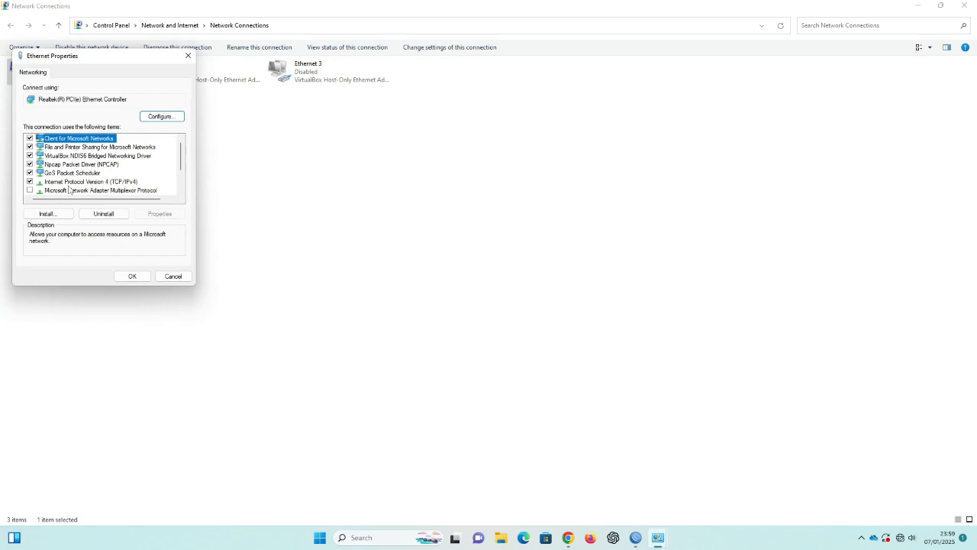
pyautogui.click(82, 183)
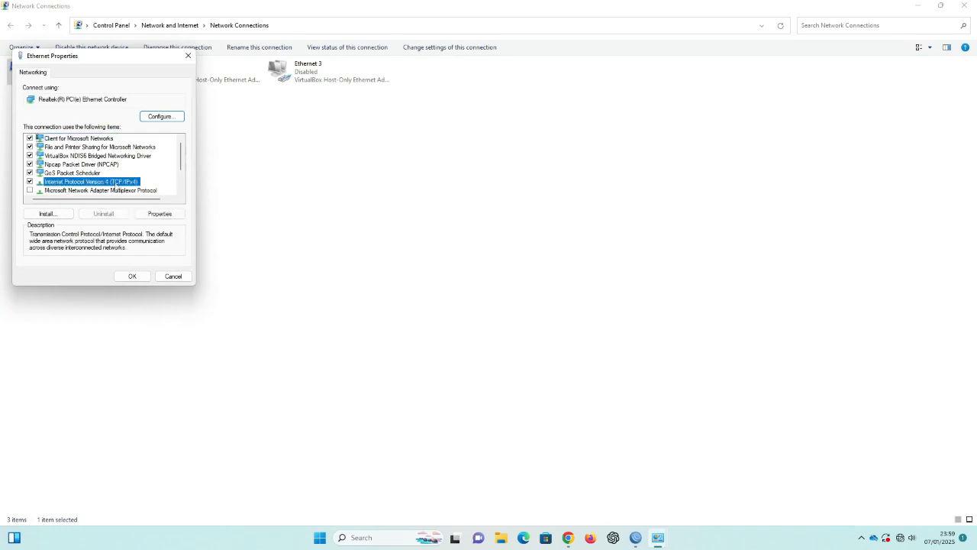
pyautogui.click(163, 215)
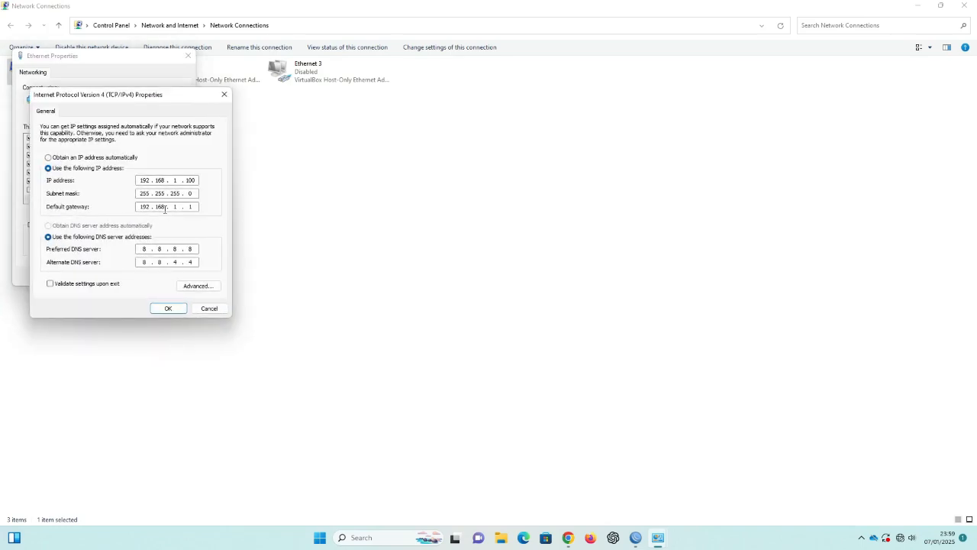
# Step: Clear the adapter's existing IPv4 settings, enter the static IP address 192.168.30.2, and check it against the router's ether2-LAN address in WinBox
pyautogui.click(69, 158)
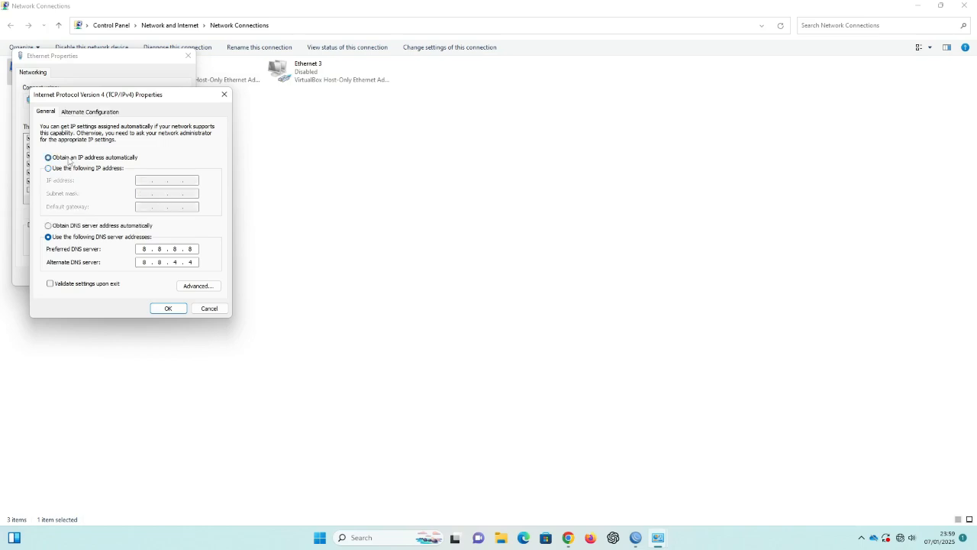
pyautogui.click(63, 227)
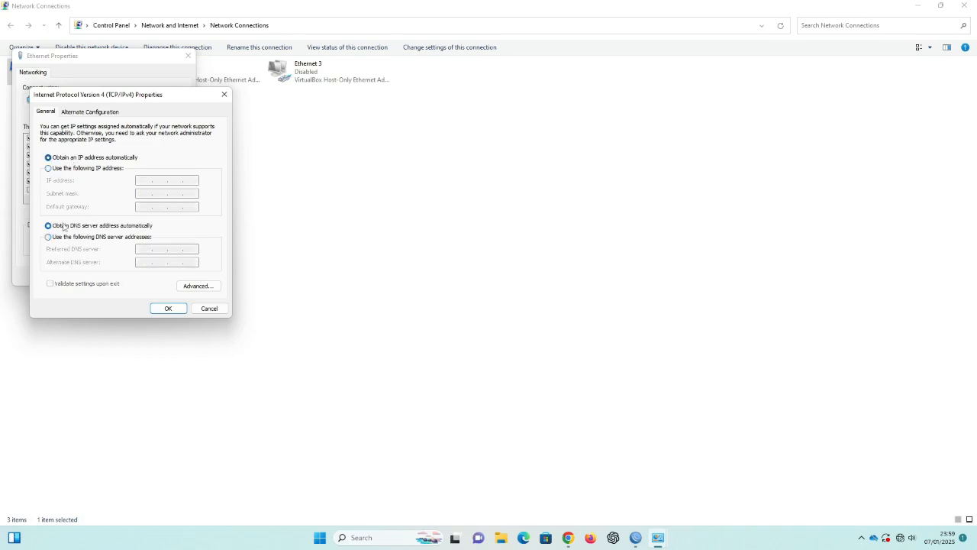
pyautogui.click(73, 169)
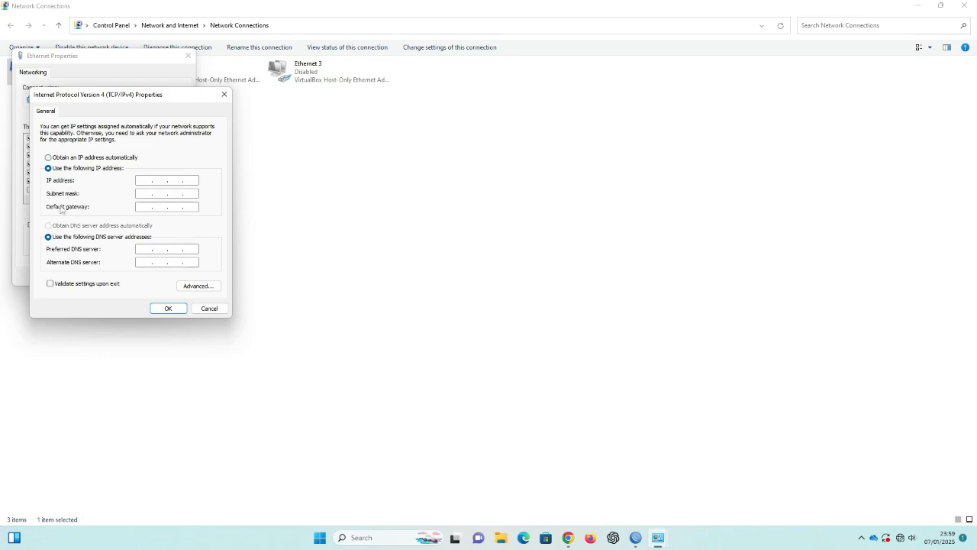
pyautogui.write('192 . 168 . 30 . 2')
pyautogui.click(637, 537)
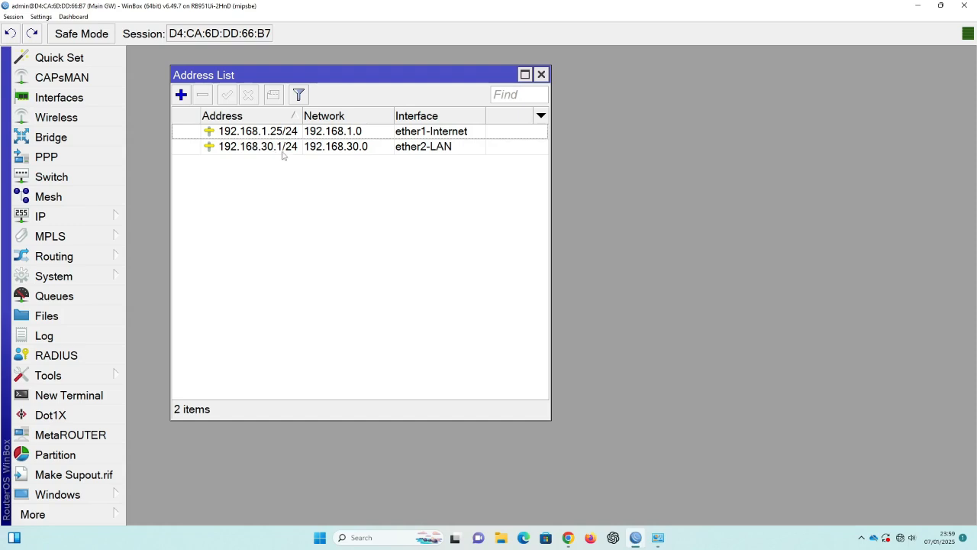
pyautogui.moveTo(280, 156)
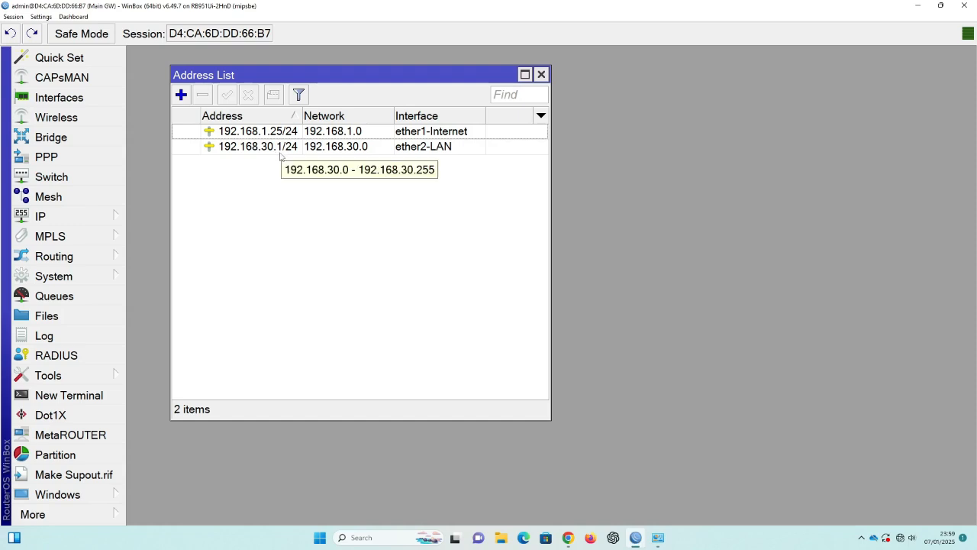
pyautogui.click(918, 6)
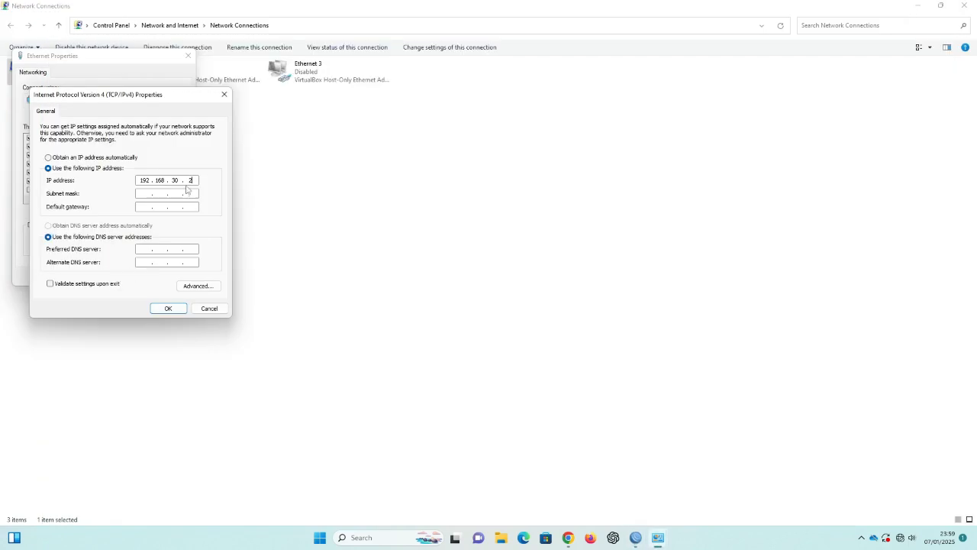
# Step: Set subnet mask 255.255.255.0, default gateway 192.168.30.1 and DNS servers 8.8.8.8 and 8.8.4.4, and save the Ethernet adapter settings
pyautogui.click(144, 194)
pyautogui.click(169, 308)
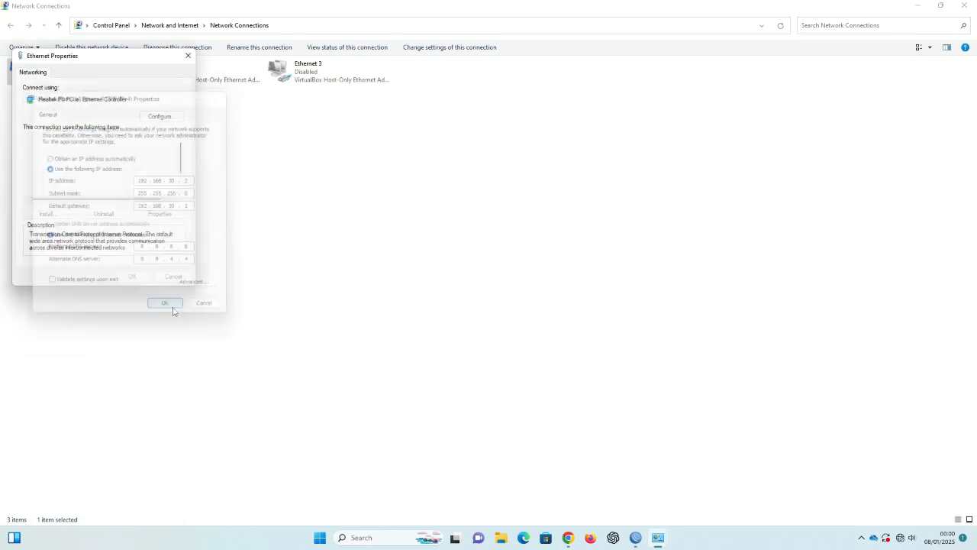
pyautogui.click(132, 277)
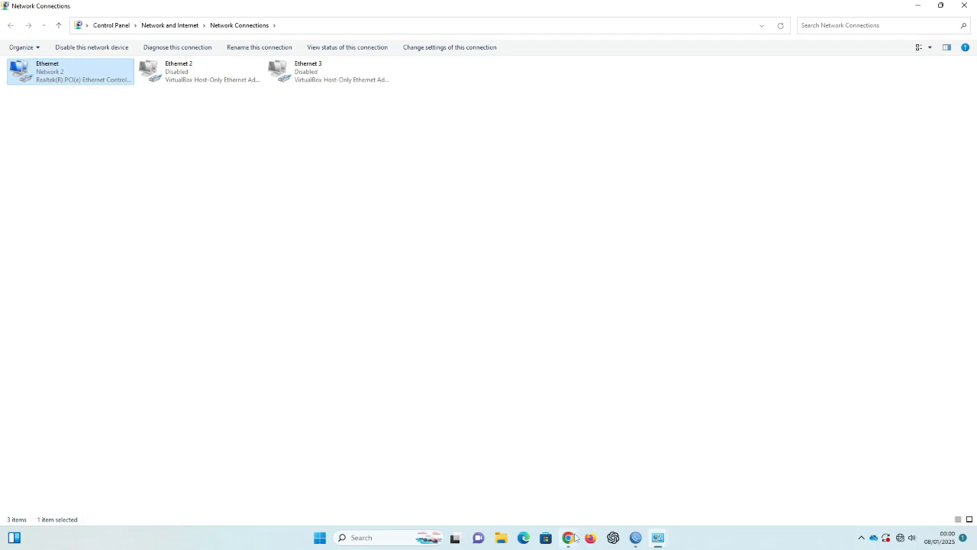
# Step: Switch to Chrome, load google.com in a new tab to test the computer's internet access, and minimise the browser
pyautogui.click(569, 538)
pyautogui.click(151, 11)
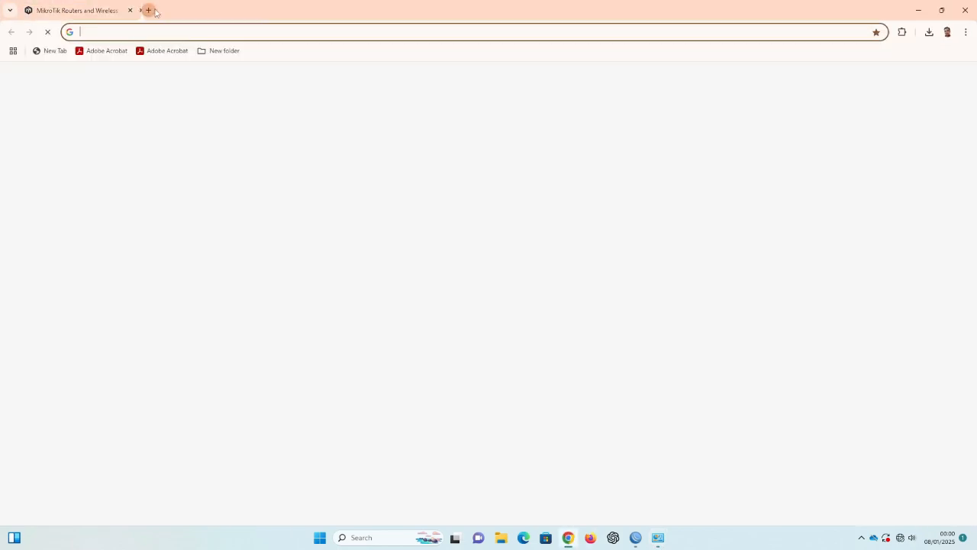
pyautogui.click(211, 35)
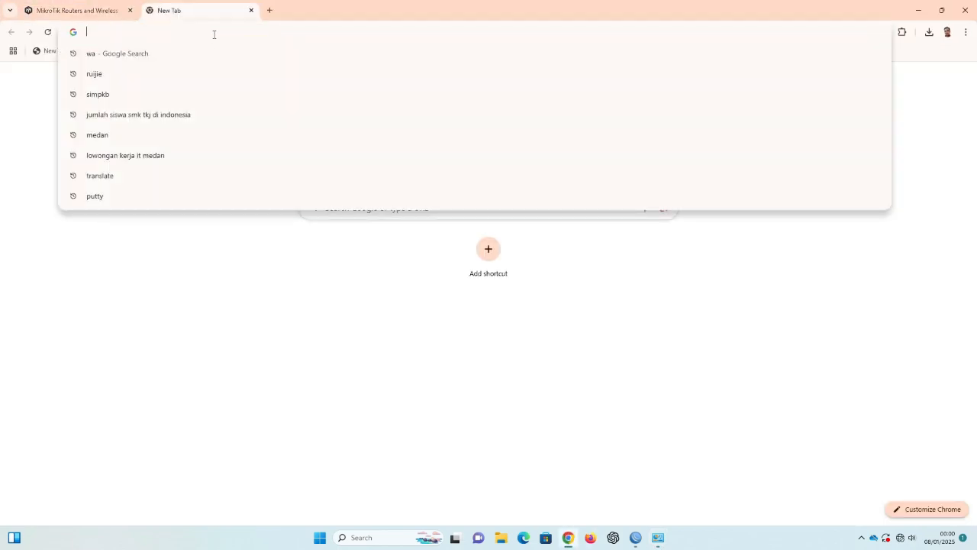
pyautogui.write('google.com')
pyautogui.press('Return')
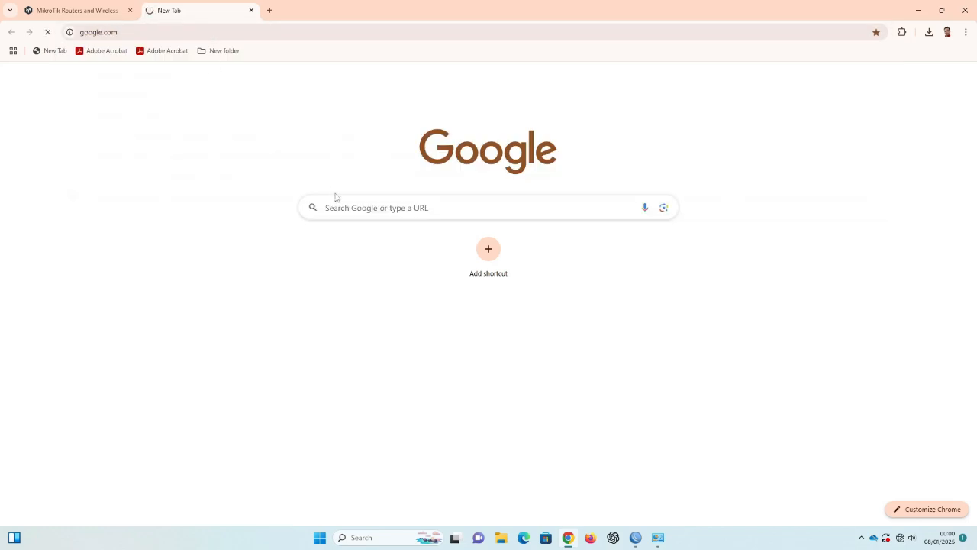
pyautogui.click(922, 12)
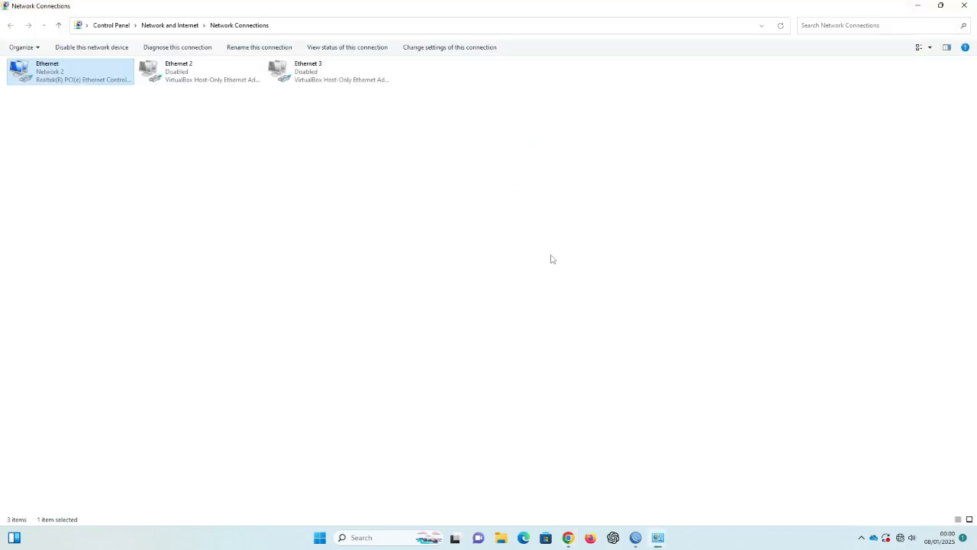
# Step: Minimise the network settings windows, return to WinBox and close the address list
pyautogui.click(919, 7)
pyautogui.click(924, 6)
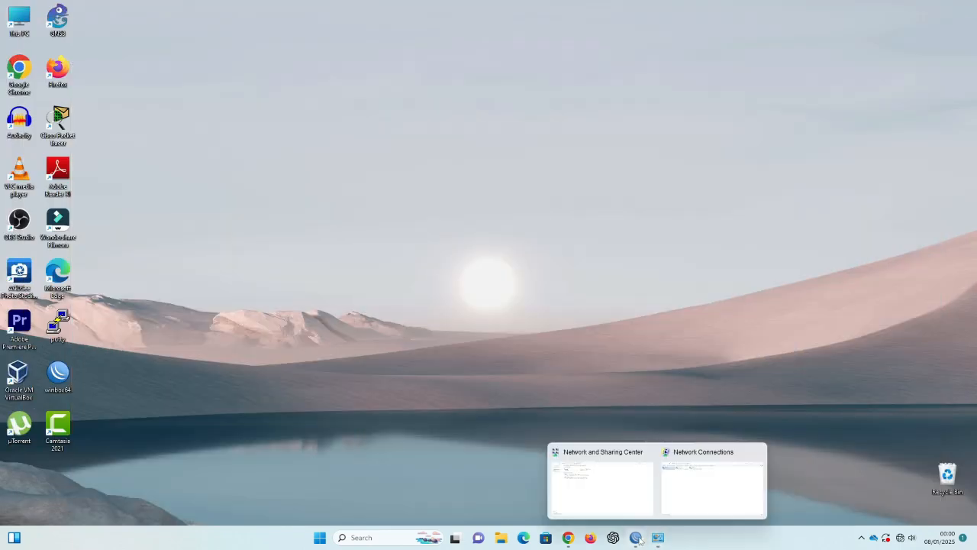
pyautogui.click(636, 538)
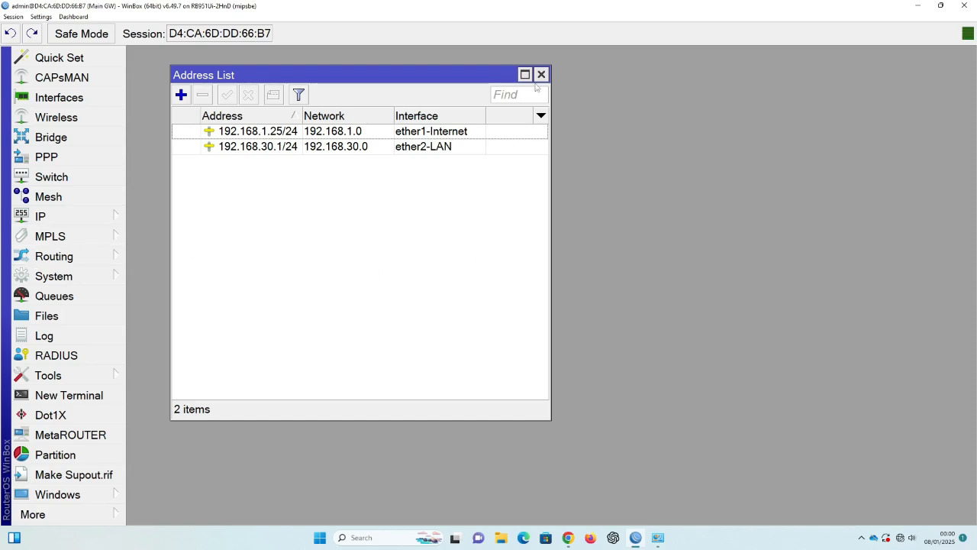
pyautogui.click(541, 75)
# Step: Start a new firewall NAT rule on the srcnat chain with ether1-Internet as its outgoing interface
pyautogui.click(67, 218)
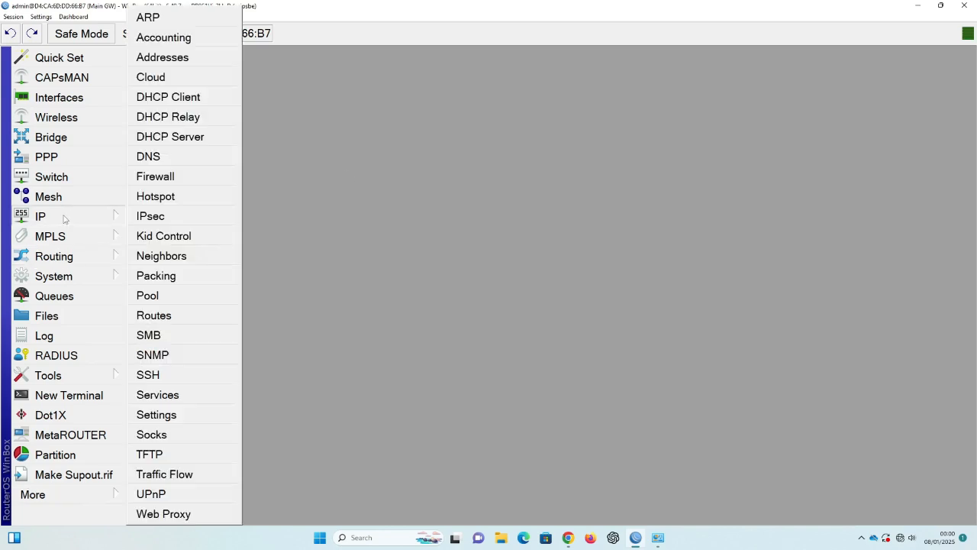
pyautogui.click(157, 176)
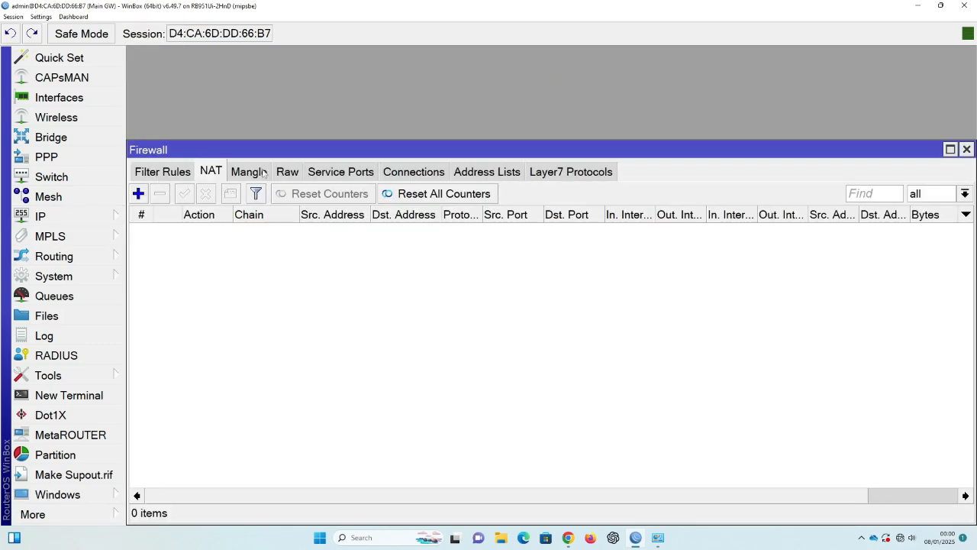
pyautogui.click(138, 194)
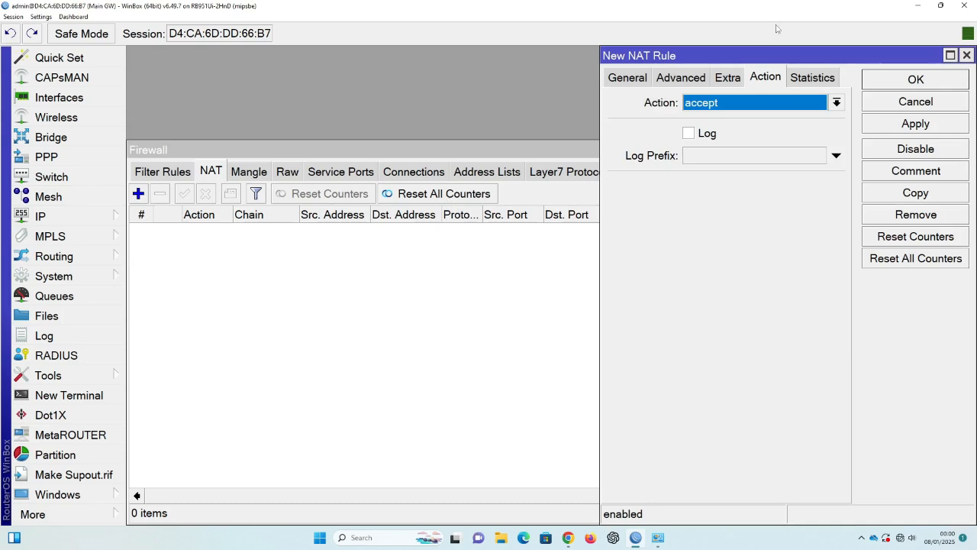
pyautogui.moveTo(746, 56); pyautogui.dragTo(511, 55)
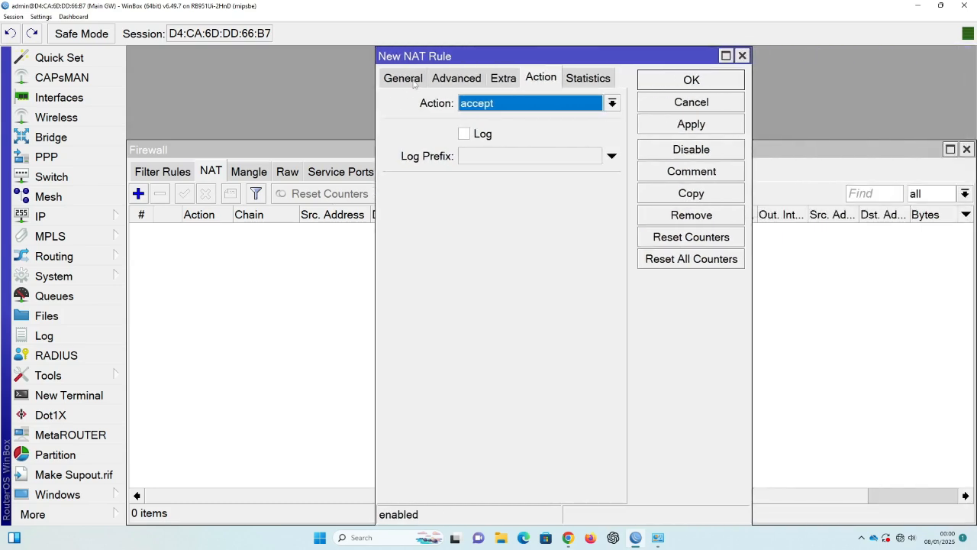
pyautogui.click(405, 81)
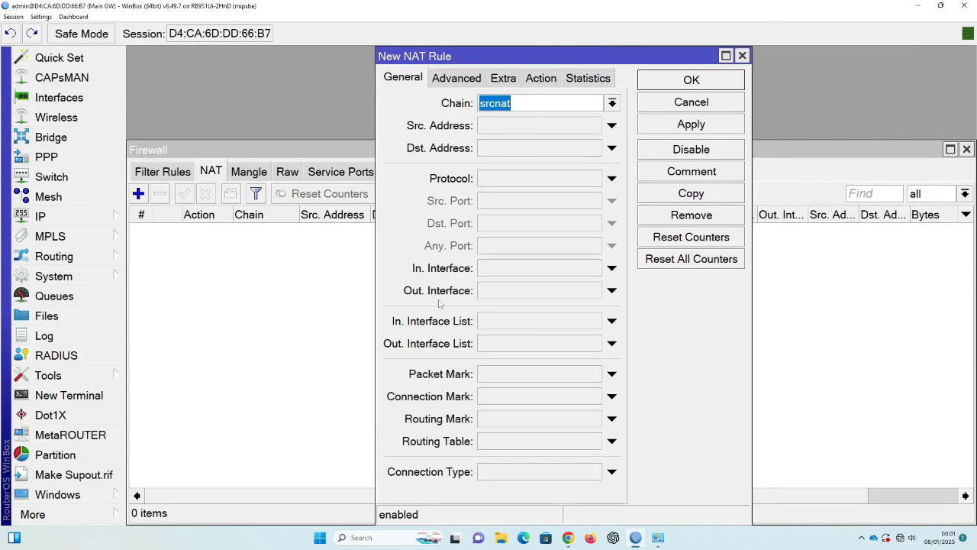
pyautogui.click(514, 295)
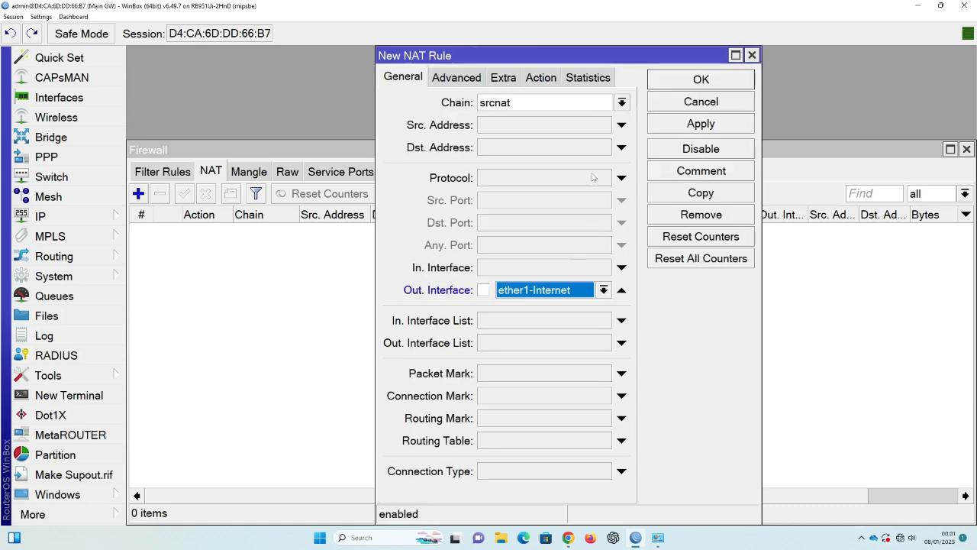
# Step: Set the new NAT rule's action to masquerade, then apply and save the rule
pyautogui.click(542, 80)
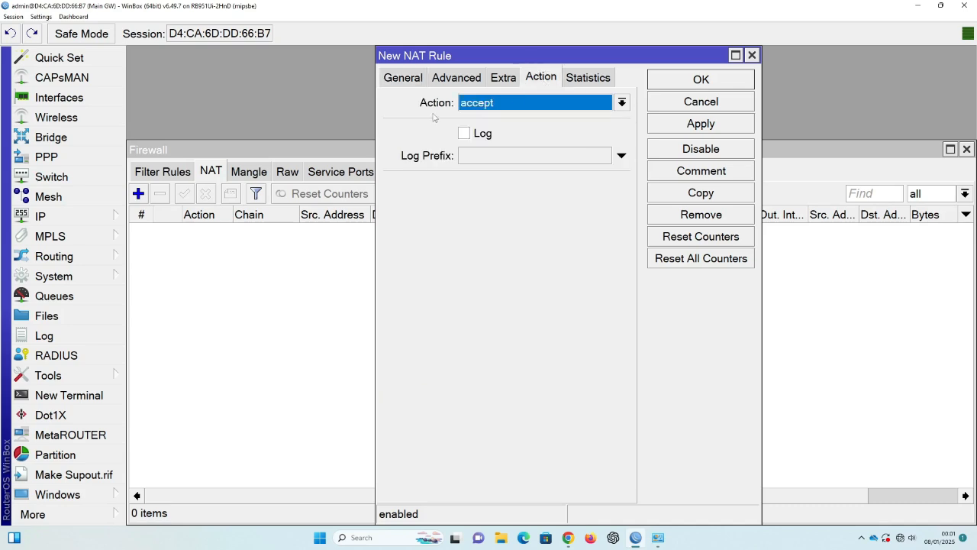
pyautogui.click(497, 106)
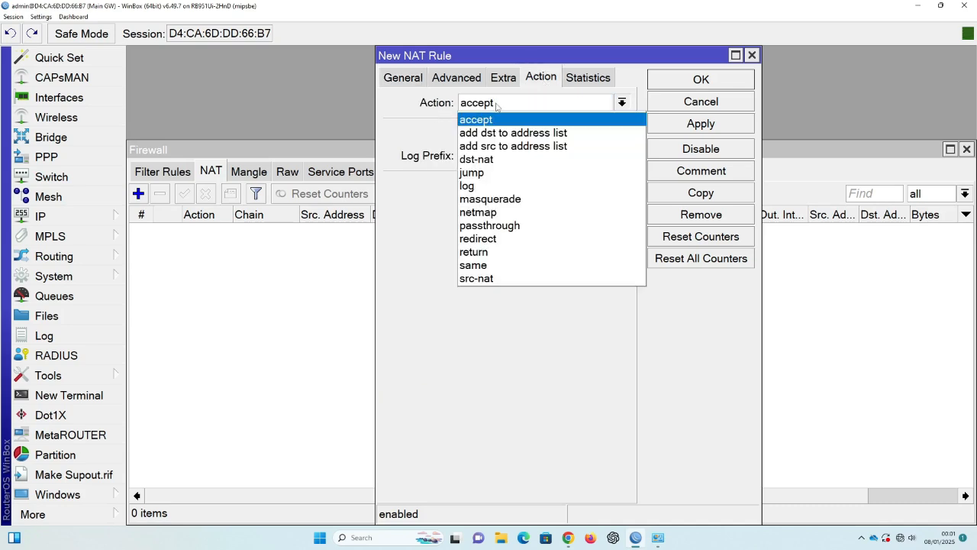
pyautogui.click(503, 200)
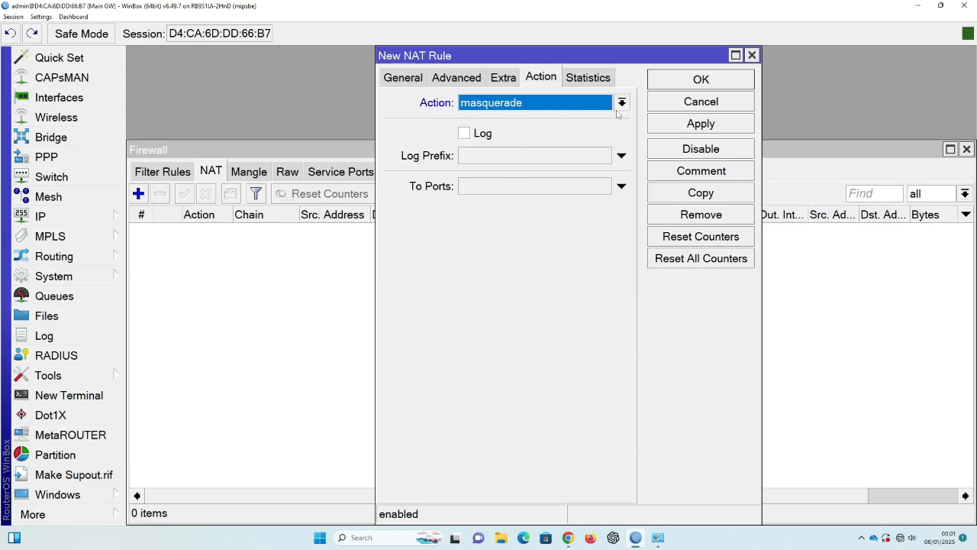
pyautogui.click(690, 131)
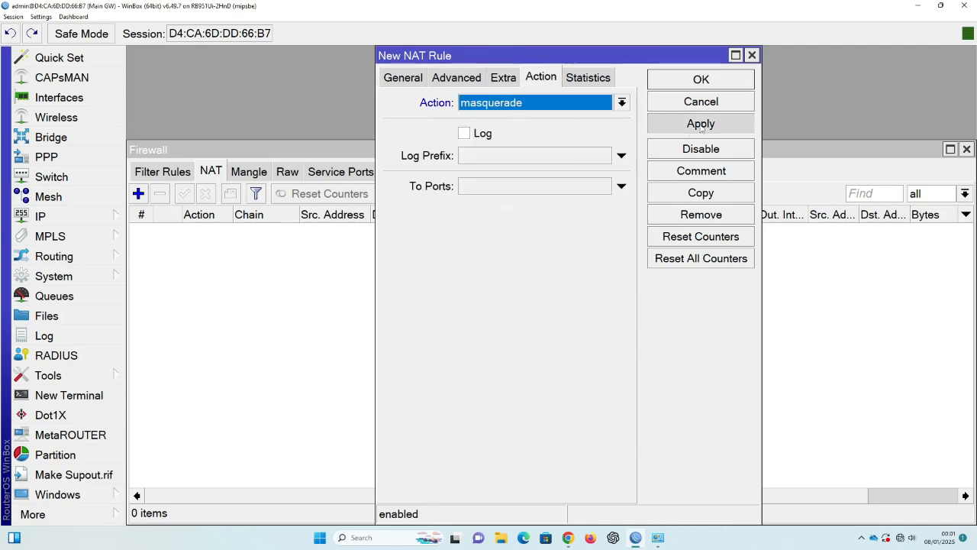
pyautogui.click(710, 82)
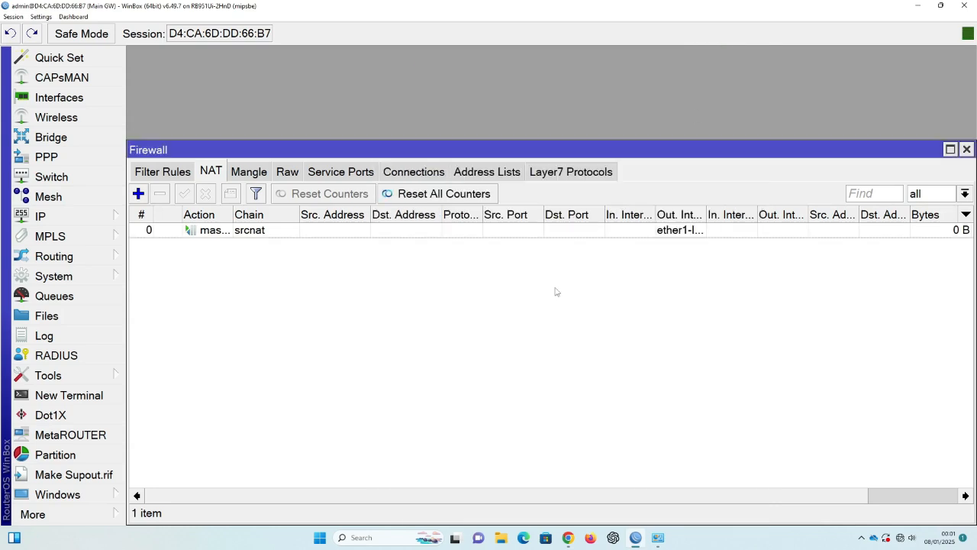
# Step: Minimise WinBox, switch to Chrome, retest internet access by loading google.com in another new tab, and minimise the browser
pyautogui.click(921, 9)
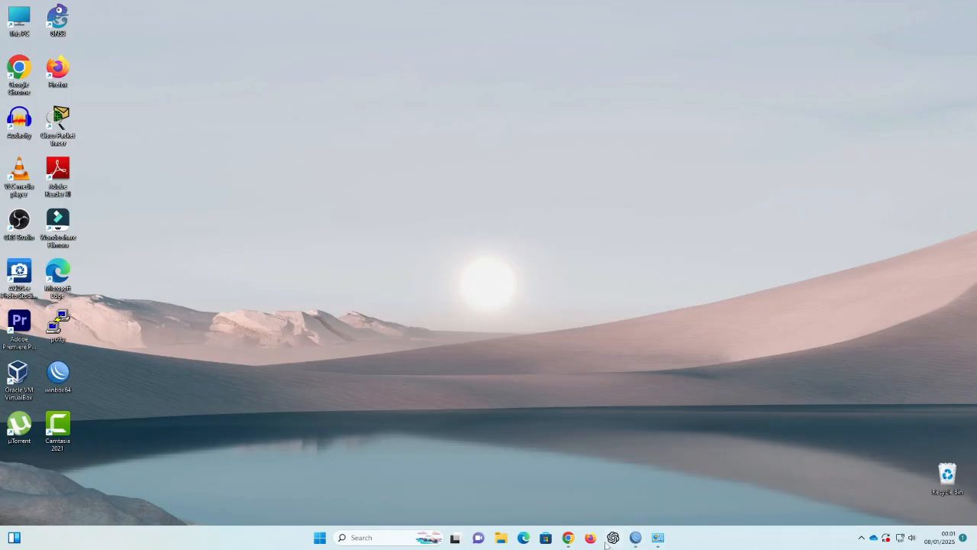
pyautogui.click(568, 538)
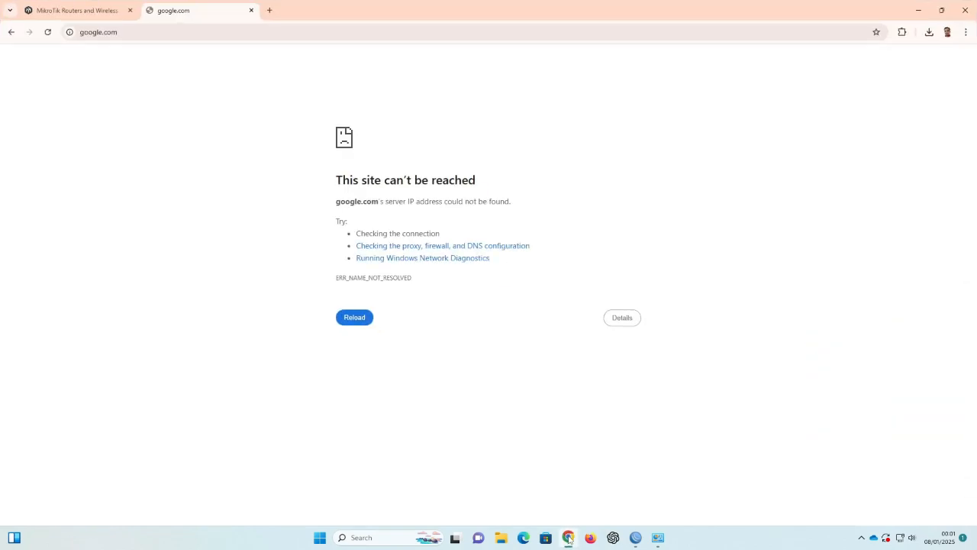
pyautogui.hotkey('ctrl', 't')
pyautogui.write('goole.')
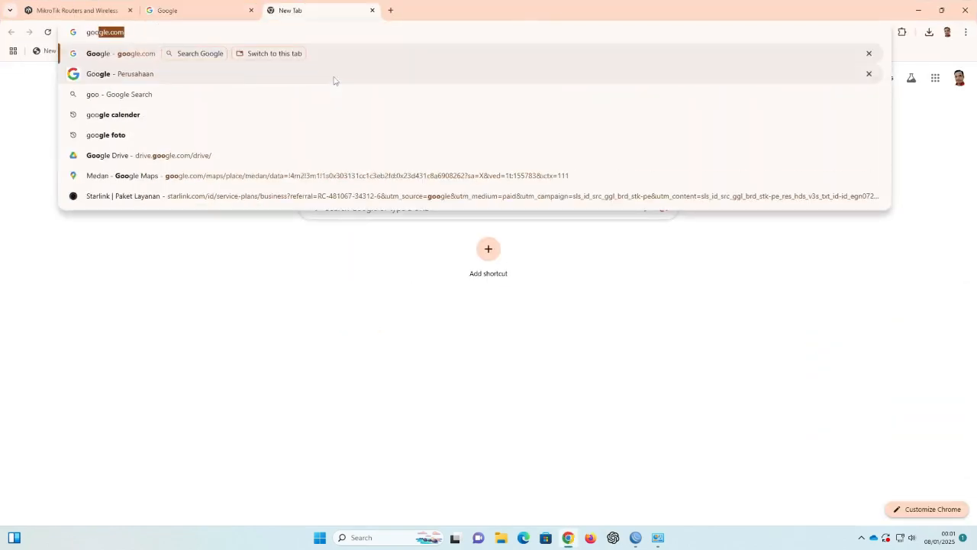
pyautogui.press('BackSpace')
pyautogui.press('BackSpace')
pyautogui.press('BackSpace')
pyautogui.write('g')
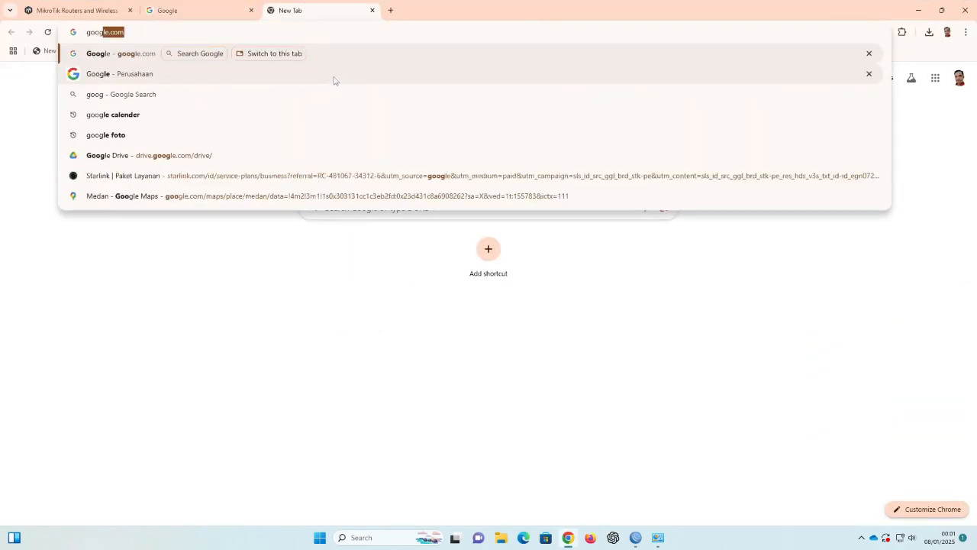
pyautogui.write('le.com')
pyautogui.press('Return')
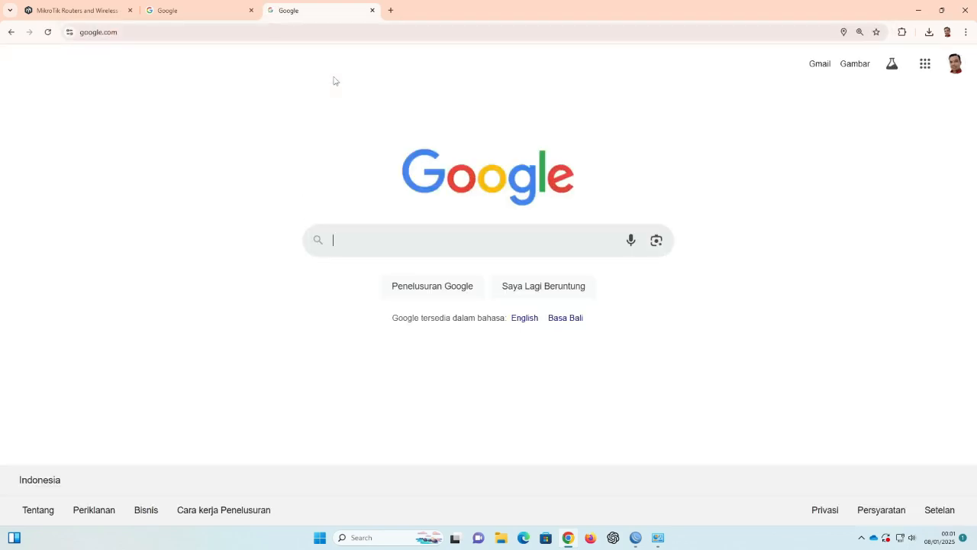
pyautogui.click(919, 10)
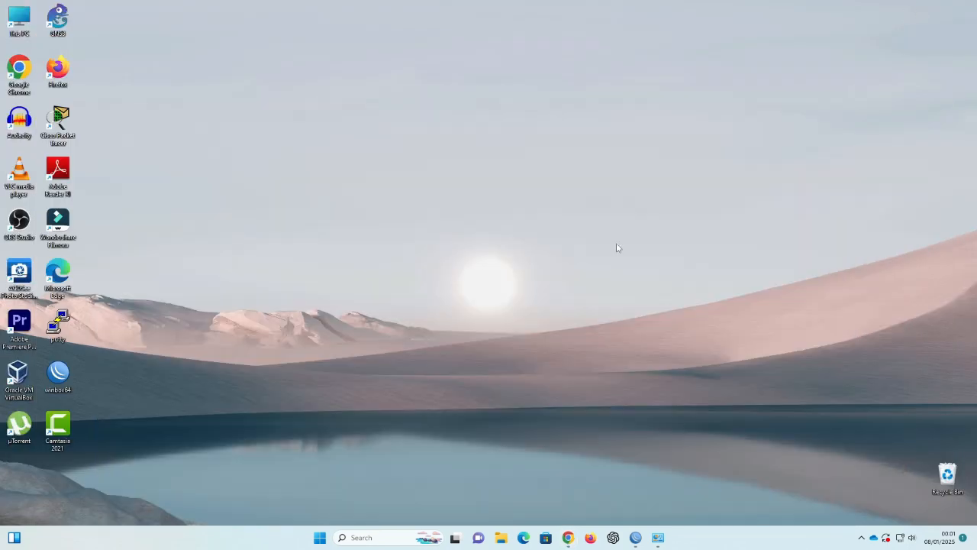